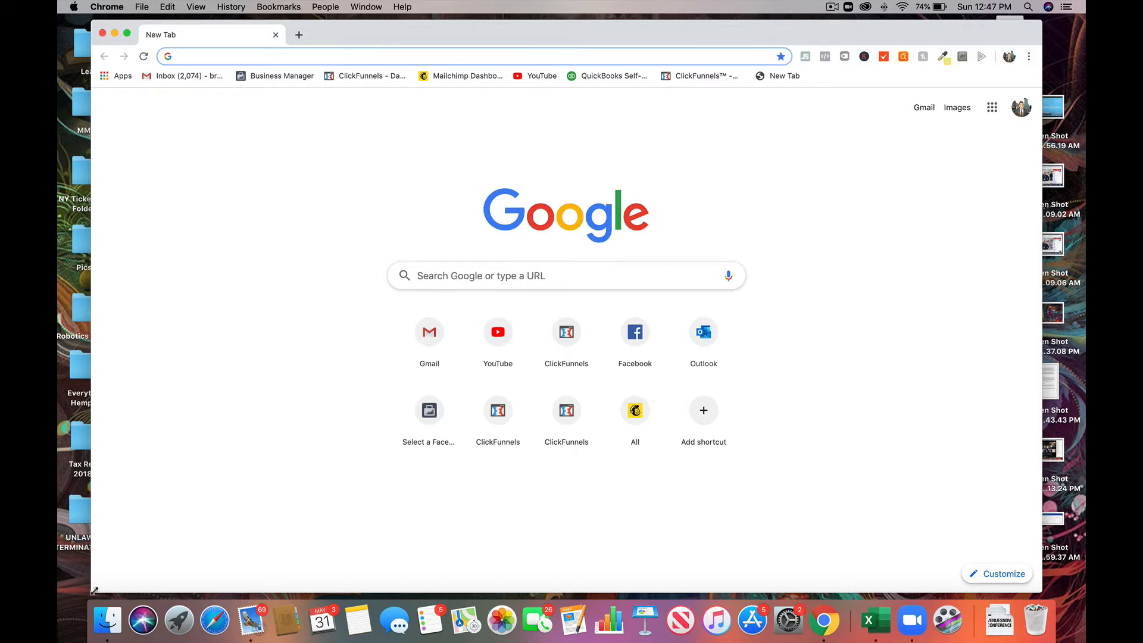
Step: Widen the browser window on both sides and open the website zoom.com
left_click_drag(91, 592, 67, 593)
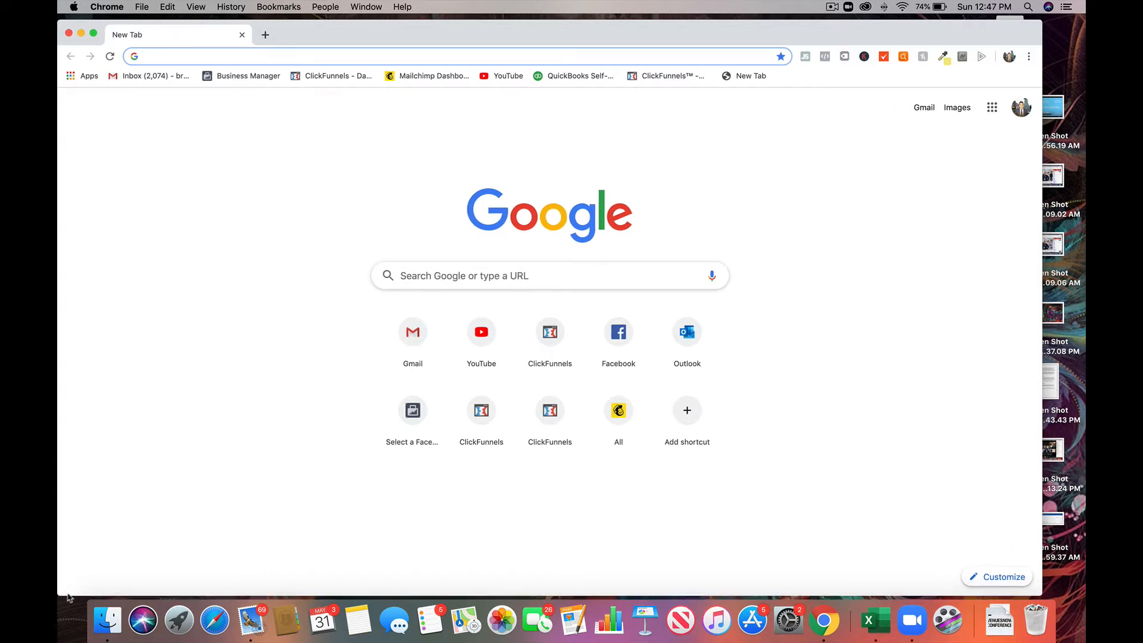
left_click_drag(1042, 596, 1085, 600)
type("zoom.com")
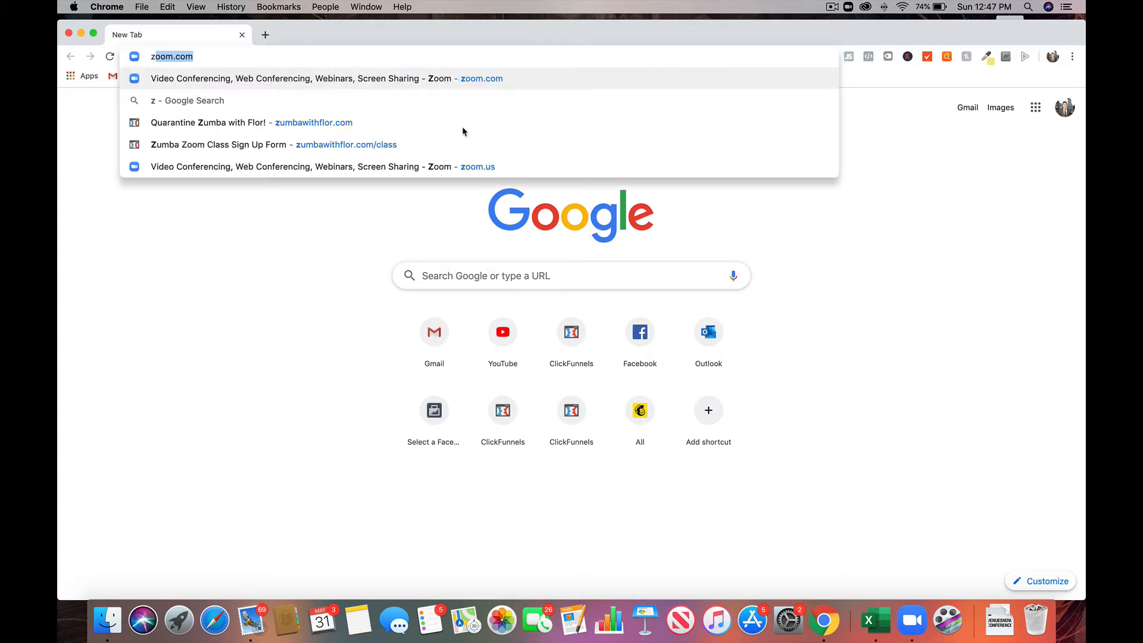
key("Return")
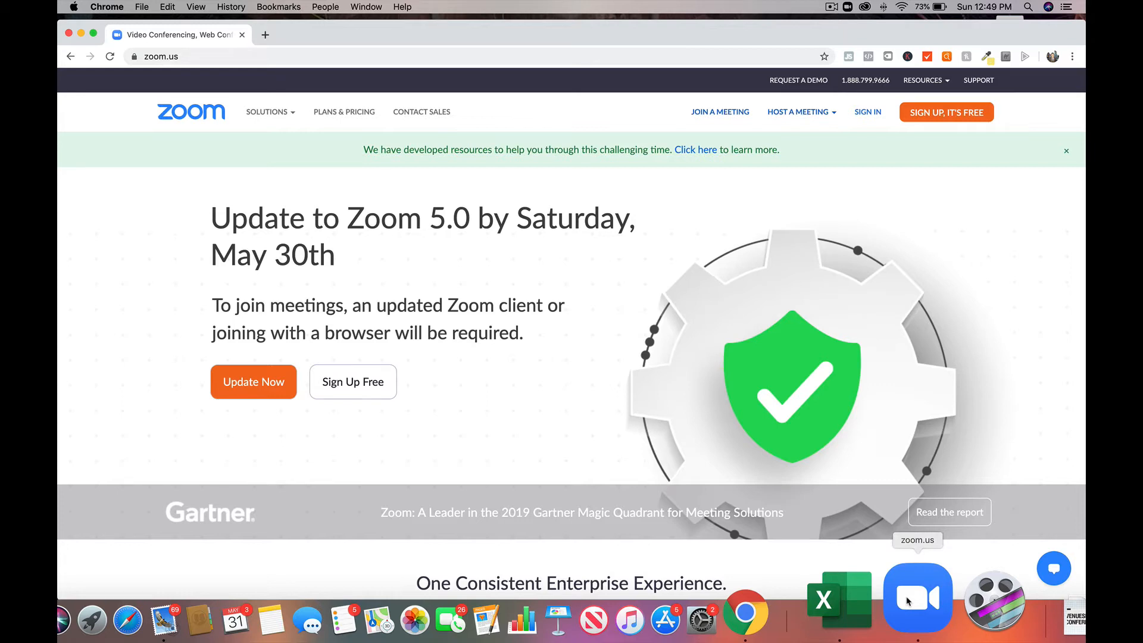
Step: Switch to the Zoom desktop app, show its Home view, and reposition and enlarge its window in front of the browser
left_click(908, 601)
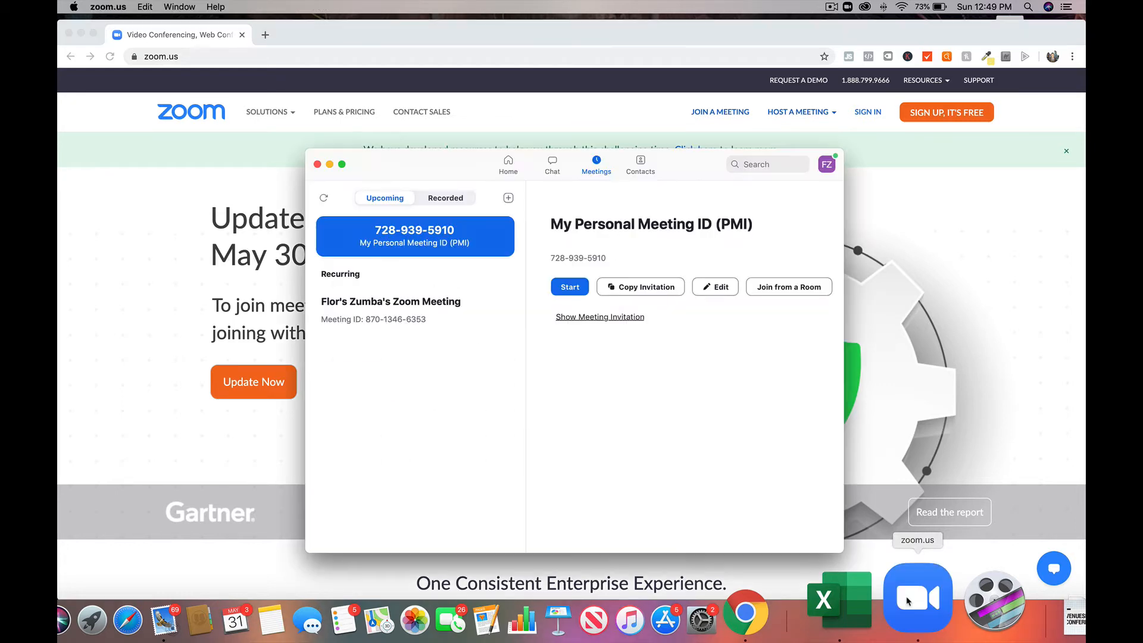
left_click(501, 169)
left_click_drag(441, 167, 430, 117)
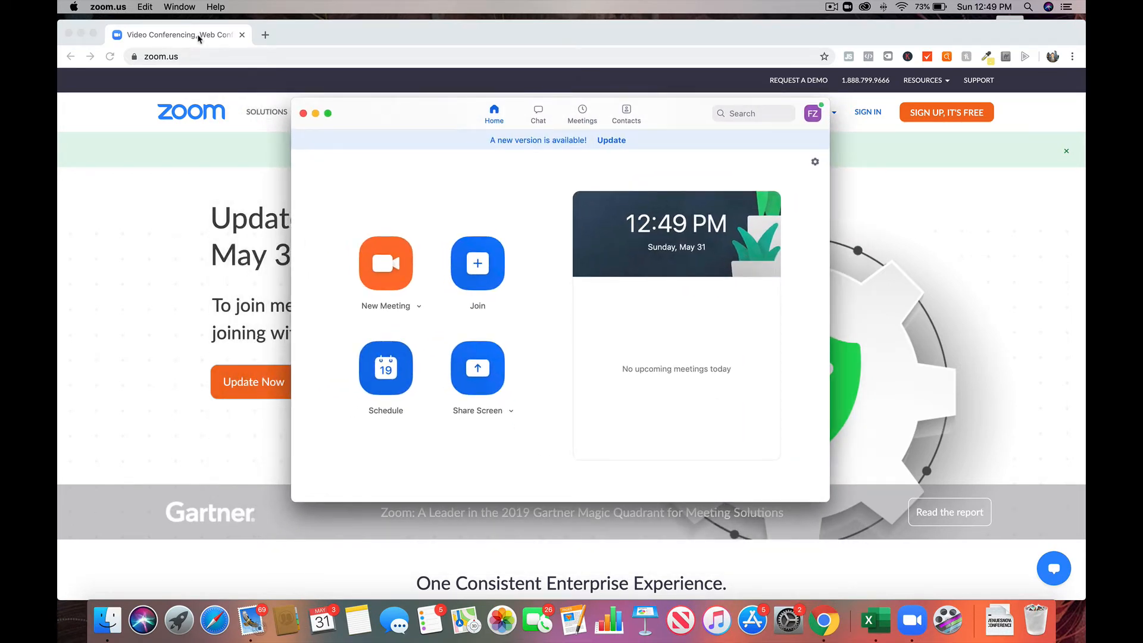
left_click(235, 56)
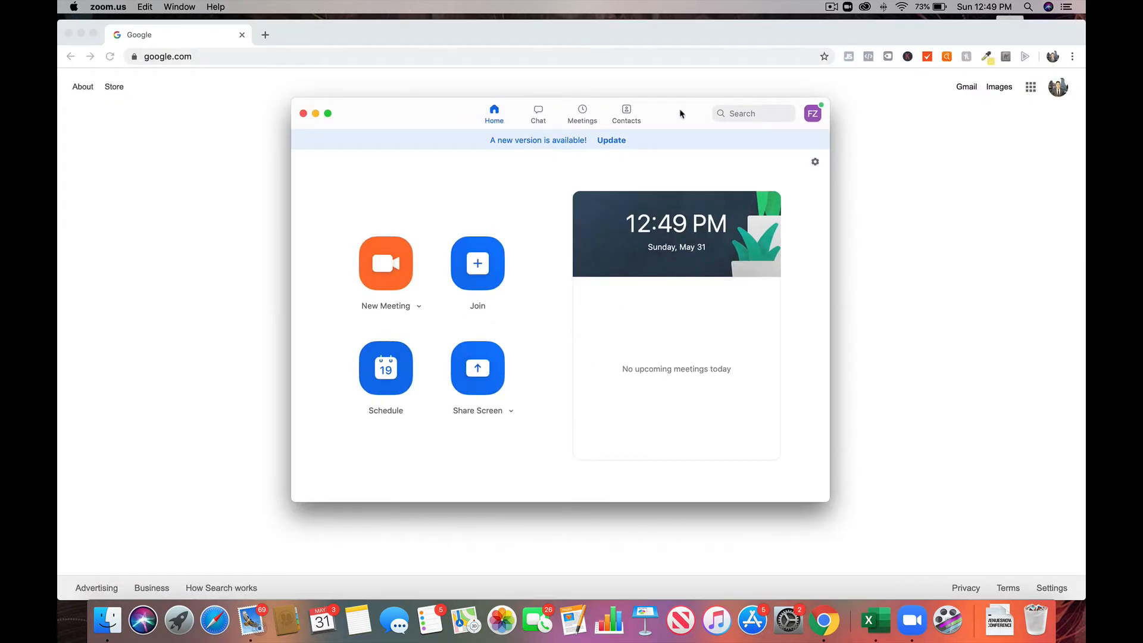
left_click_drag(681, 112, 694, 111)
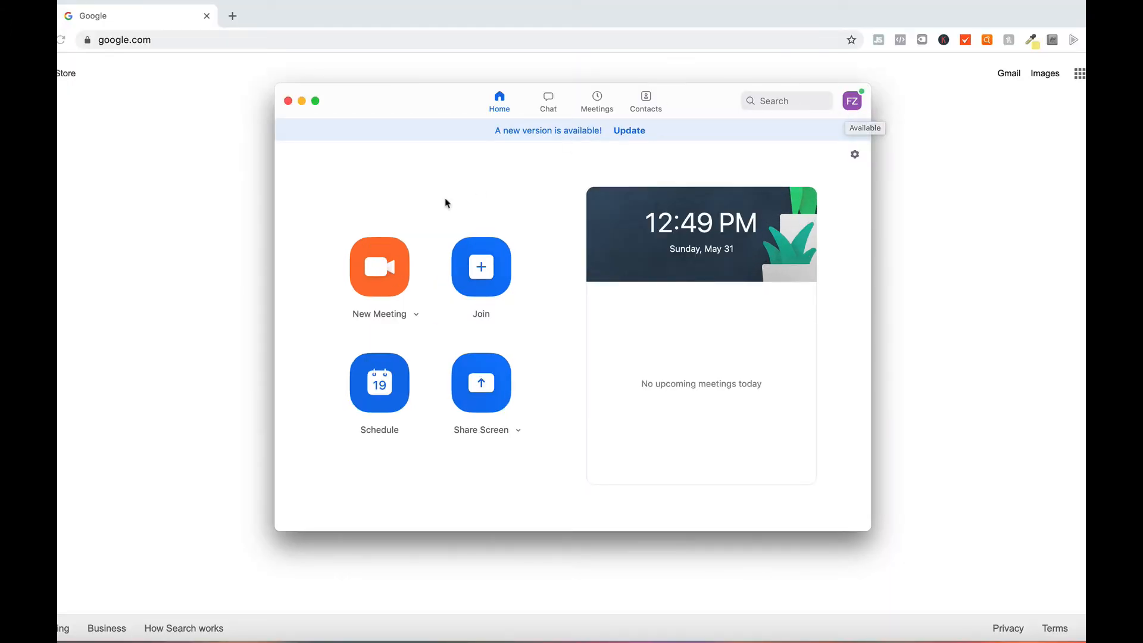
left_click_drag(276, 84, 218, 62)
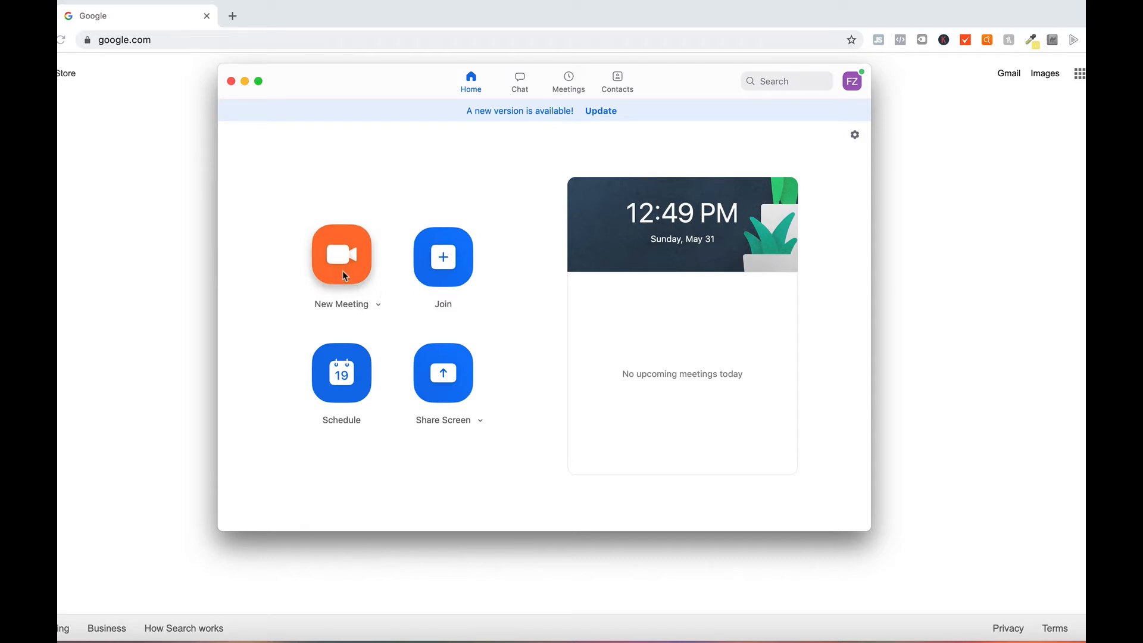
Step: Examine the New Meeting options for starting with video and using the Personal Meeting ID
left_click(379, 305)
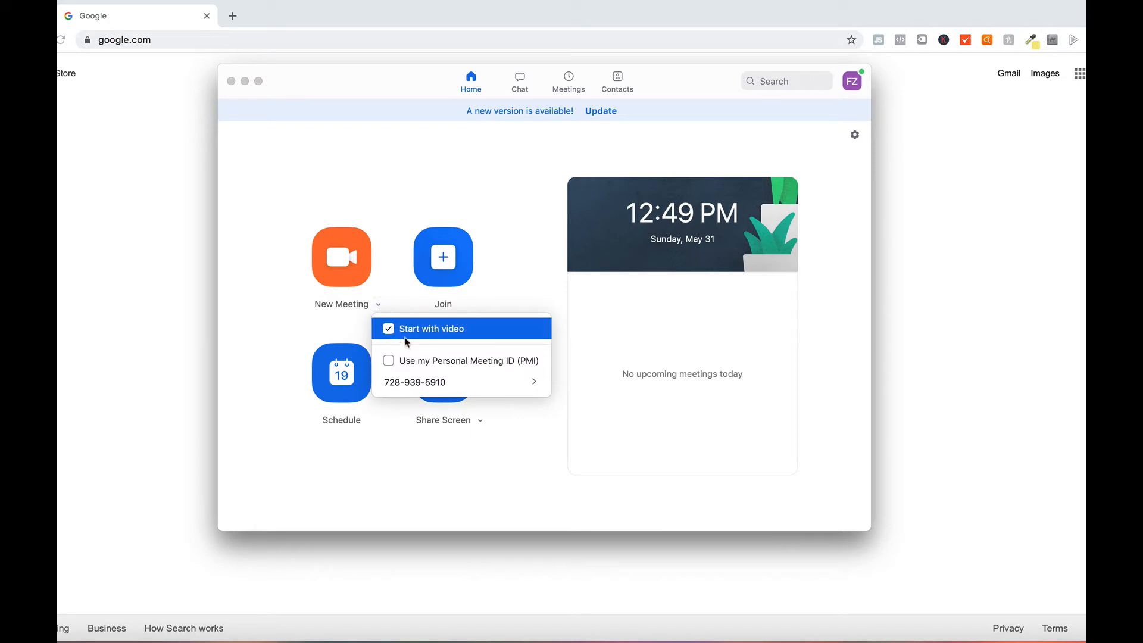
mouse_move(449, 382)
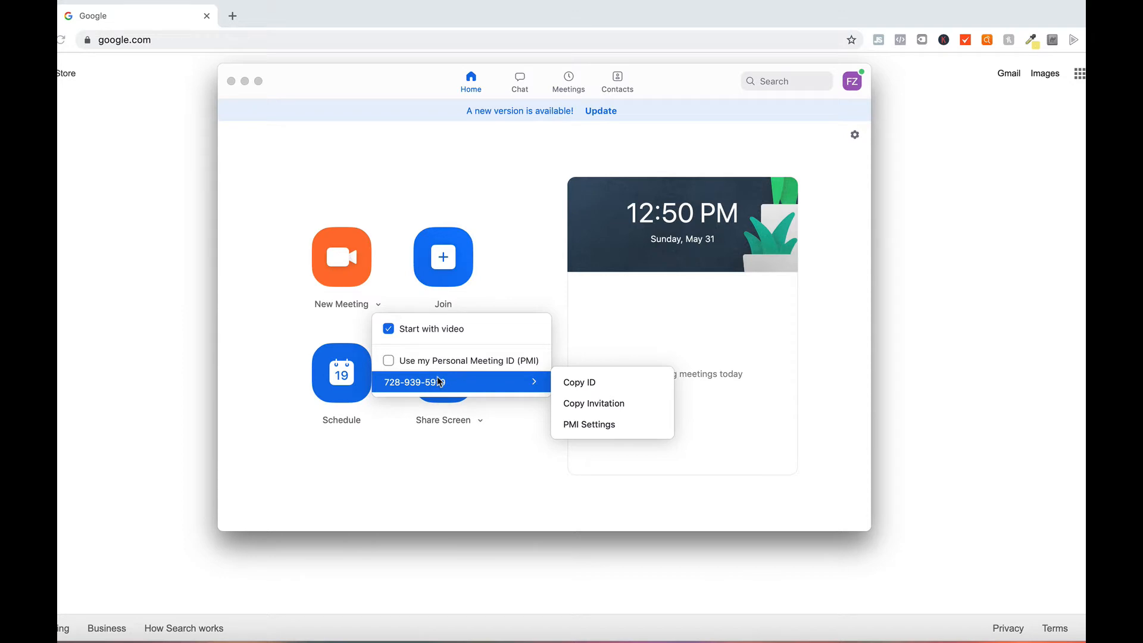
left_click(288, 329)
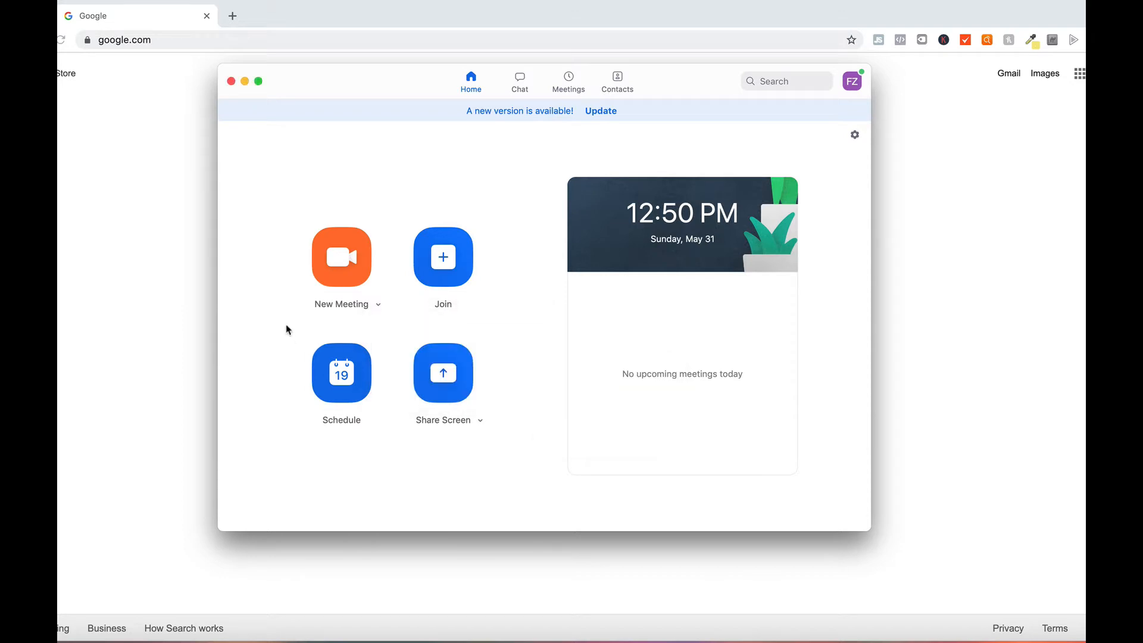
Step: Review the Personal Meeting ID settings, including the advanced options, and close them without saving
left_click(380, 306)
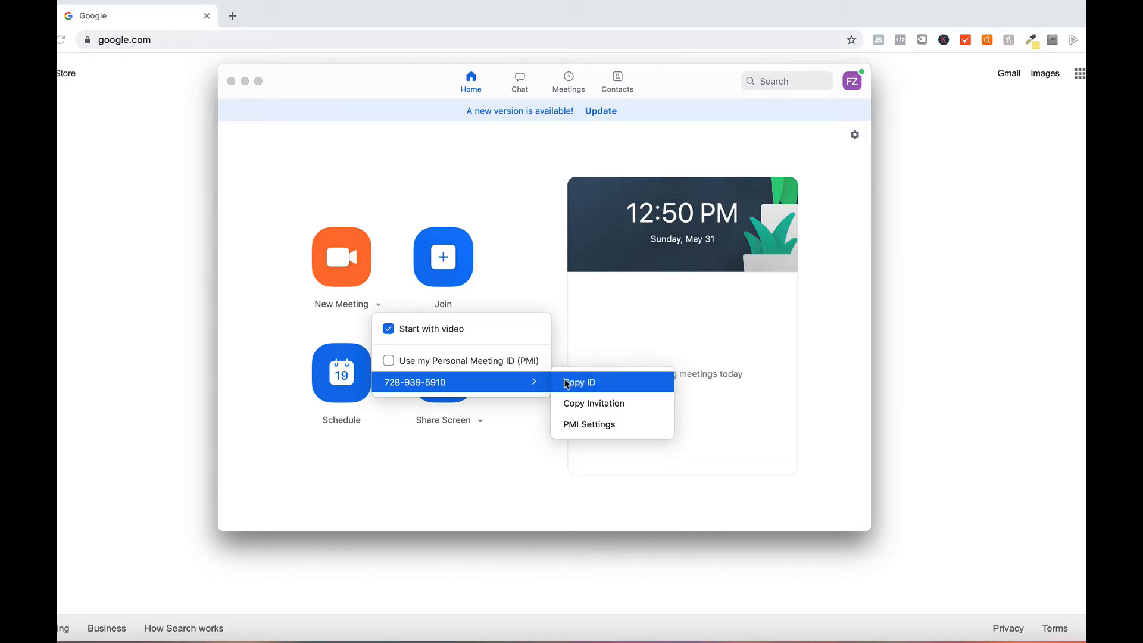
left_click(591, 425)
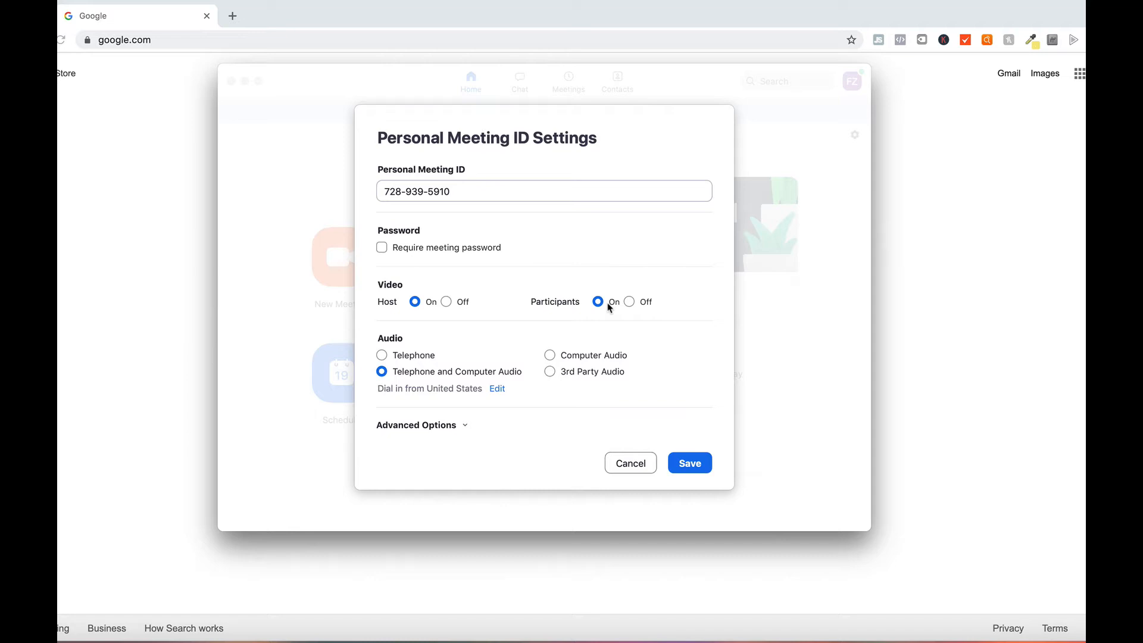
left_click(462, 426)
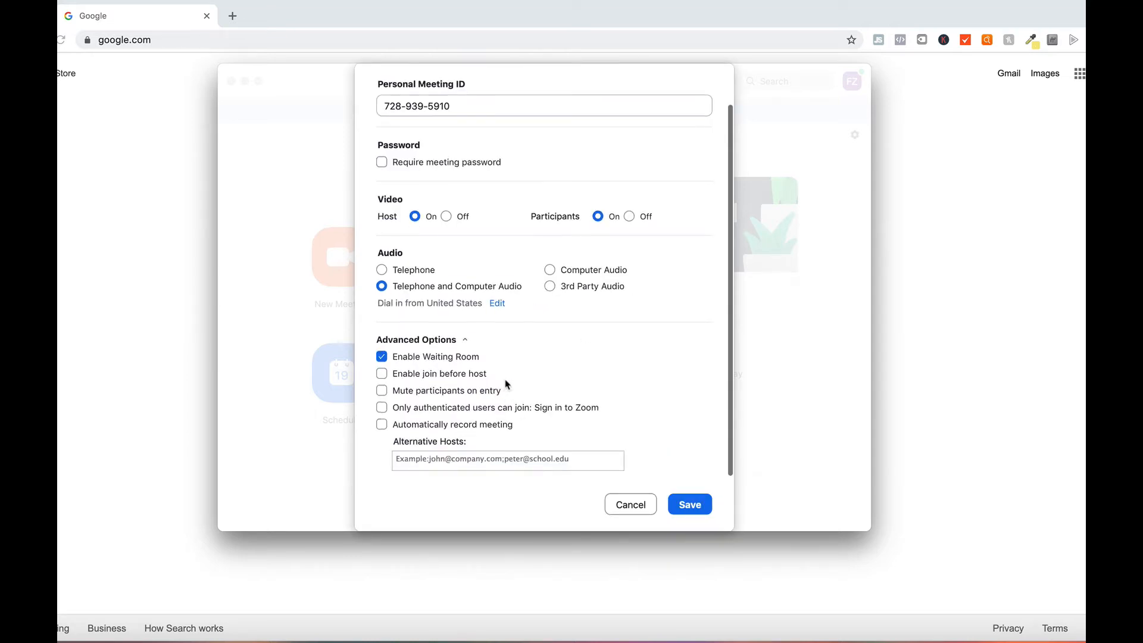
scroll(508, 384, "down", 1)
scroll(508, 384, "up", 1)
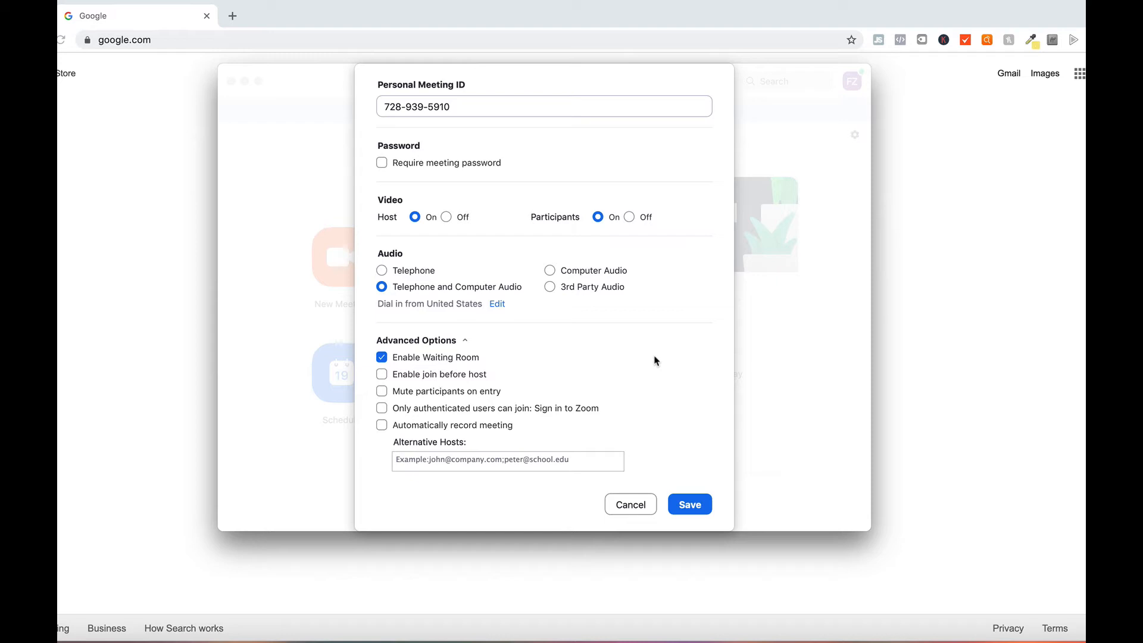
left_click(630, 507)
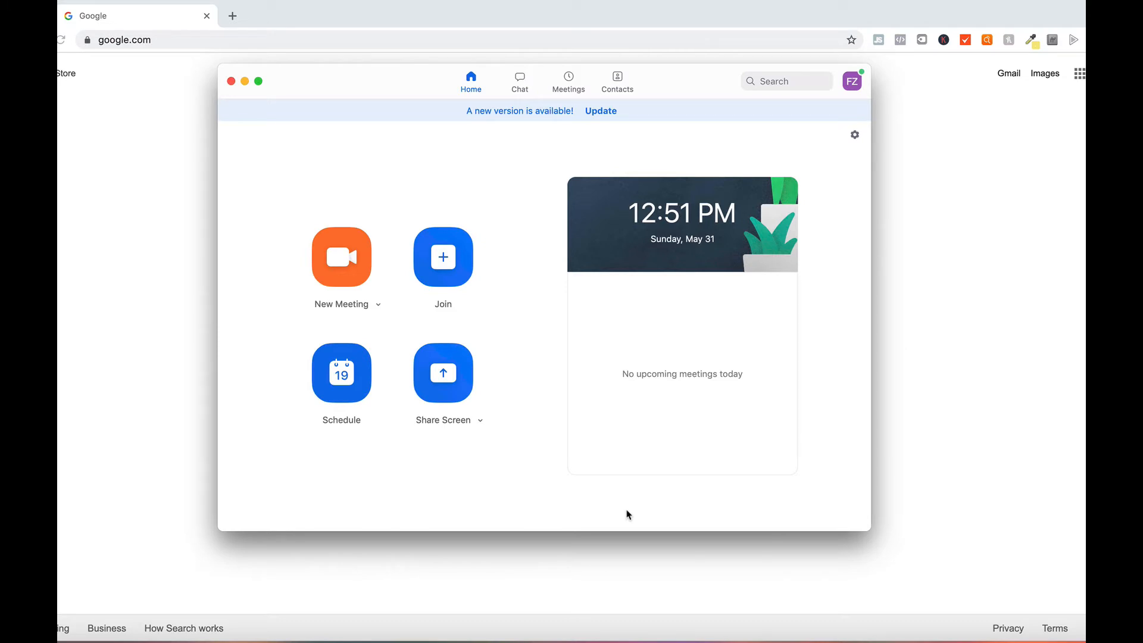
Step: Look over the copy and settings choices offered for the Personal Meeting ID under New Meeting
left_click(380, 305)
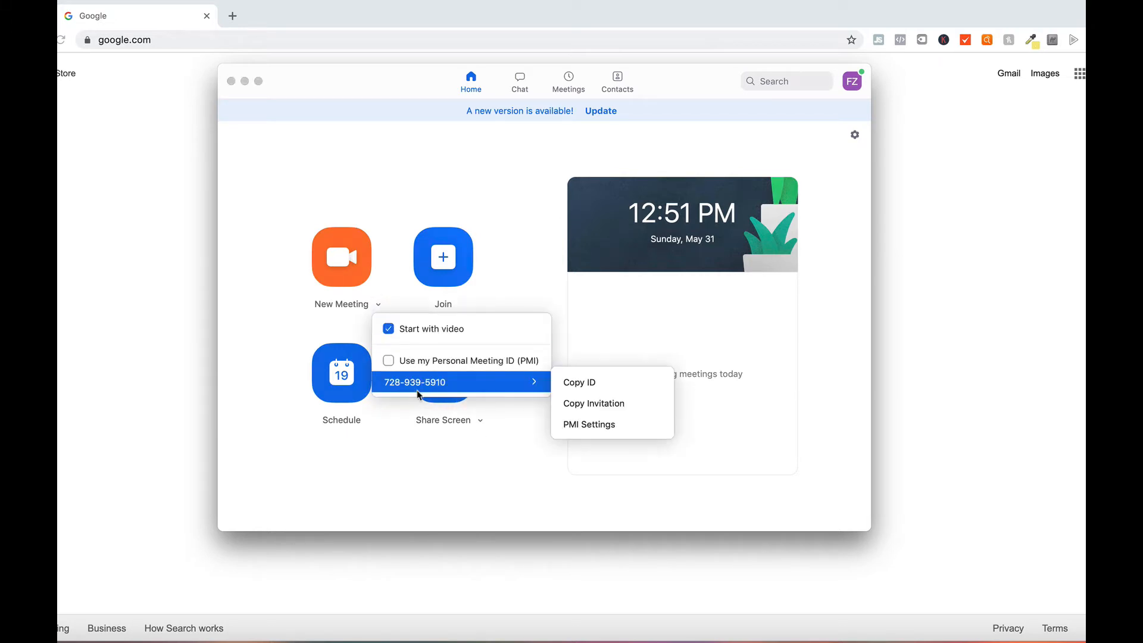
mouse_move(427, 383)
left_click(519, 296)
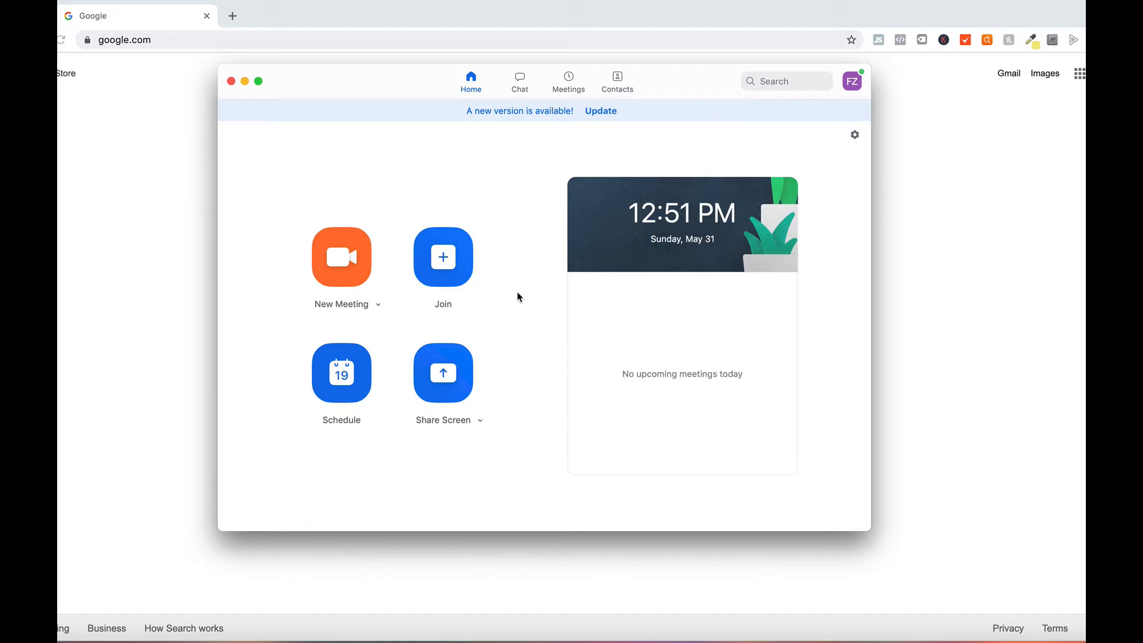
Step: Enter a sample meeting ID for joining a meeting and cancel without joining
left_click(445, 256)
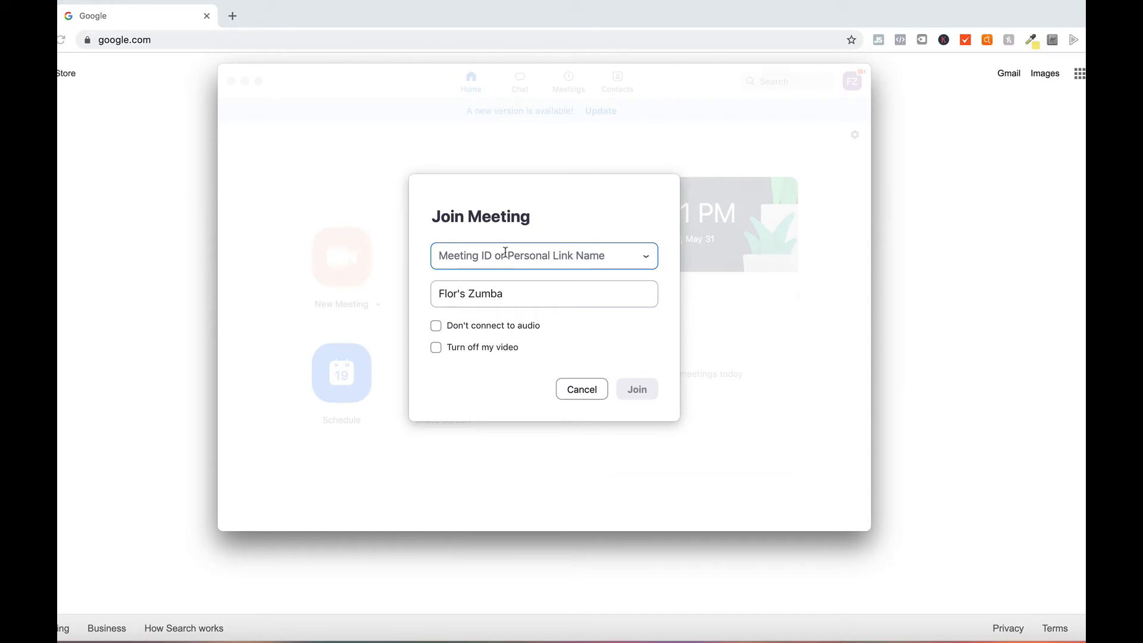
type("123-456")
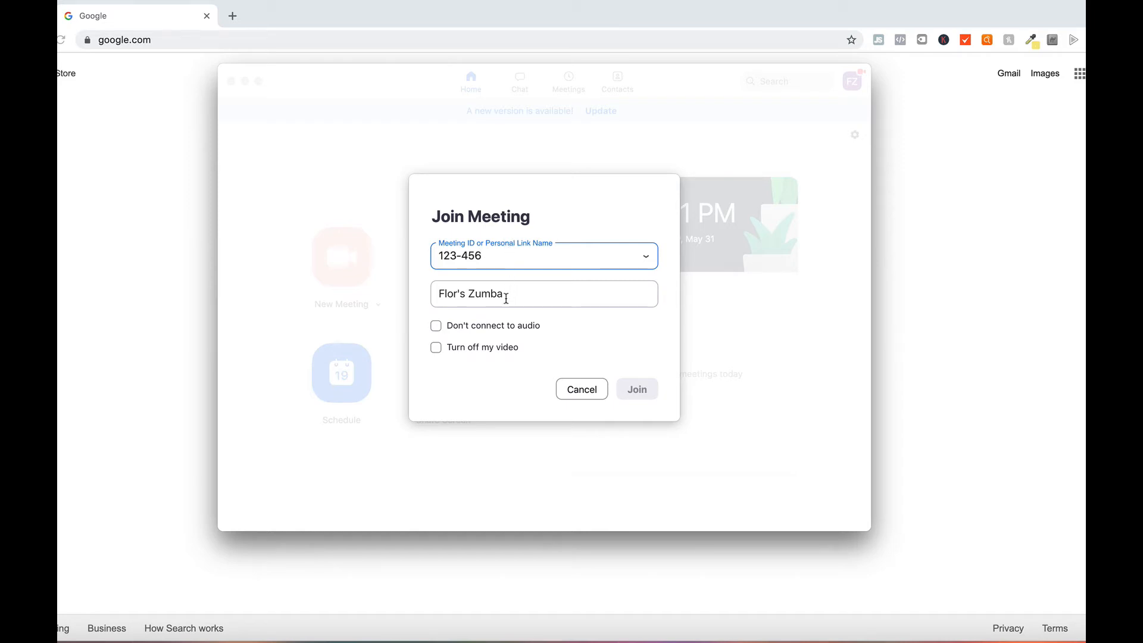
left_click(582, 390)
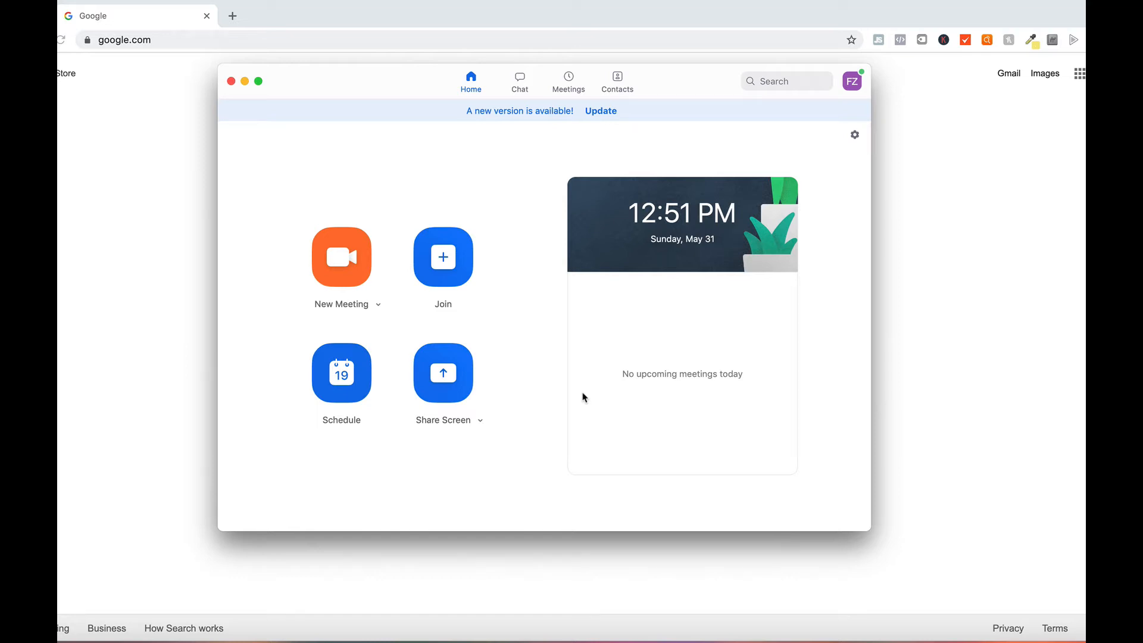
Step: Start scheduling a new meeting and set its date to 6/1/2020
left_click(334, 384)
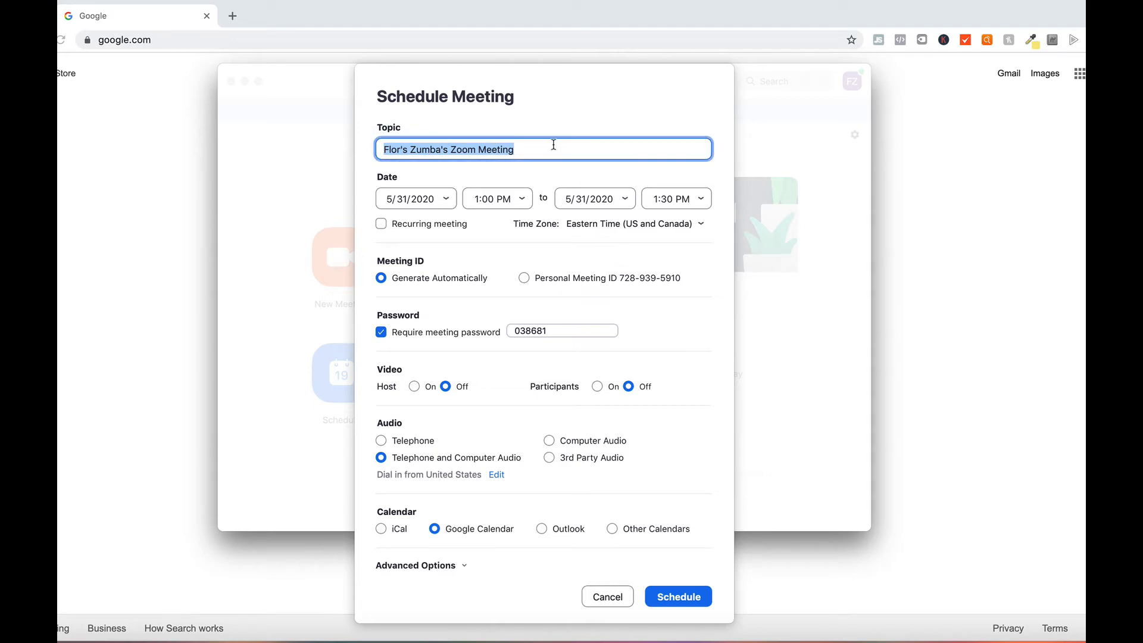
left_click(446, 199)
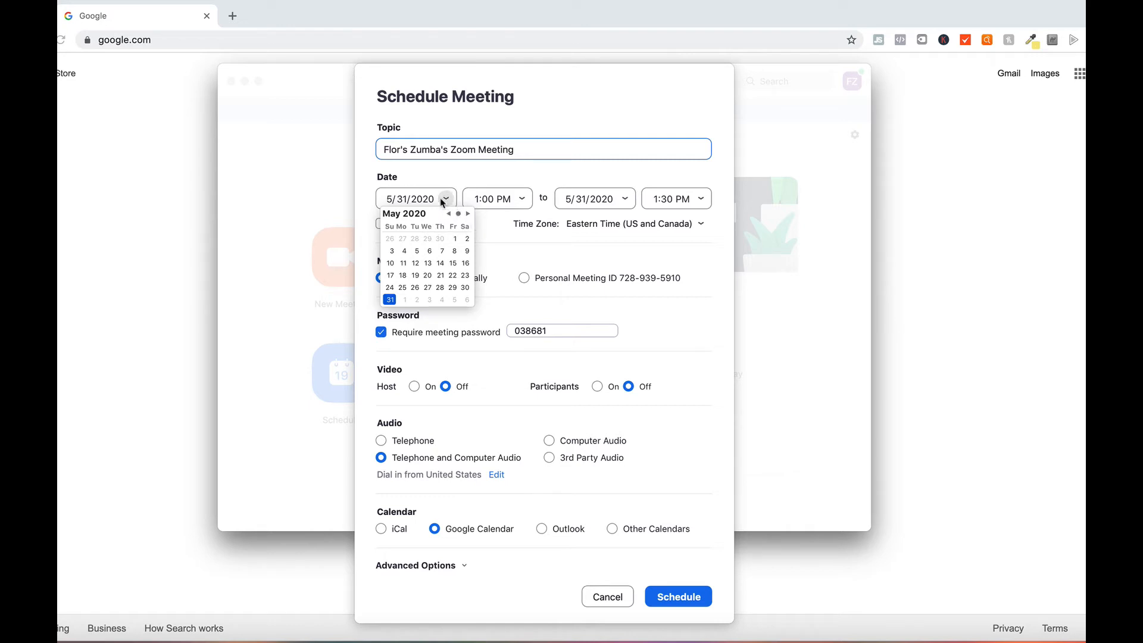
left_click(404, 255)
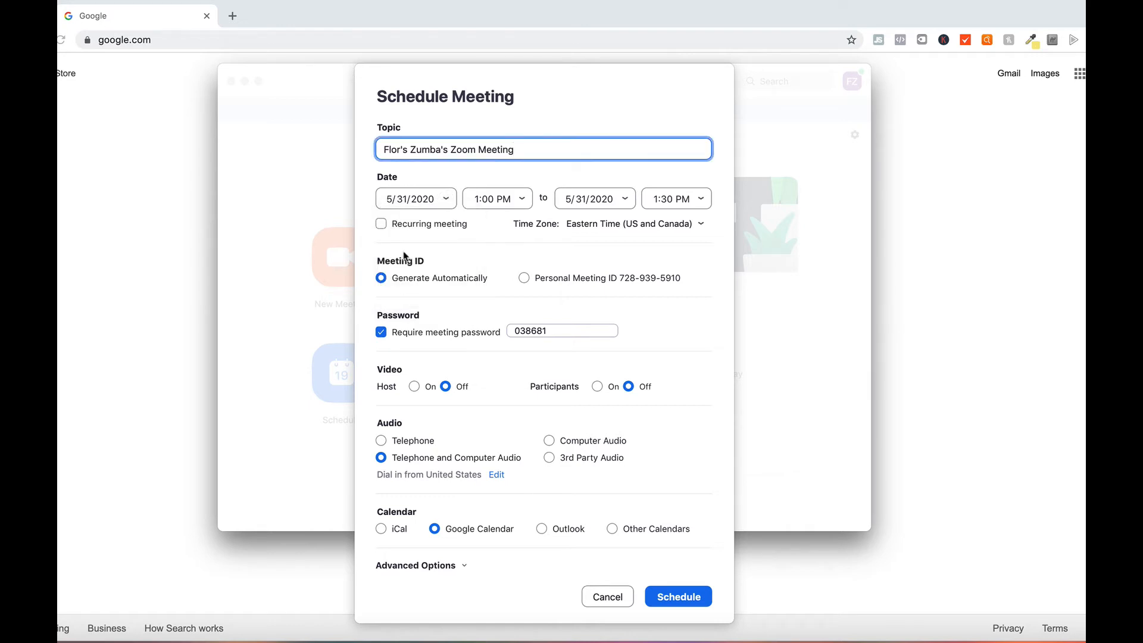
left_click(446, 198)
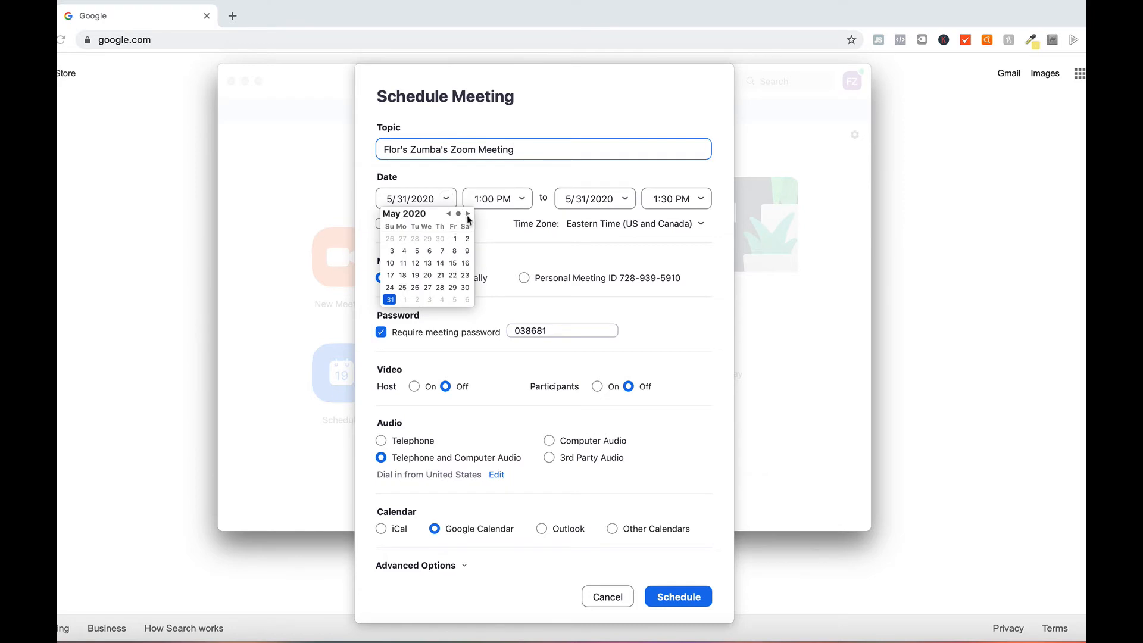
left_click(468, 214)
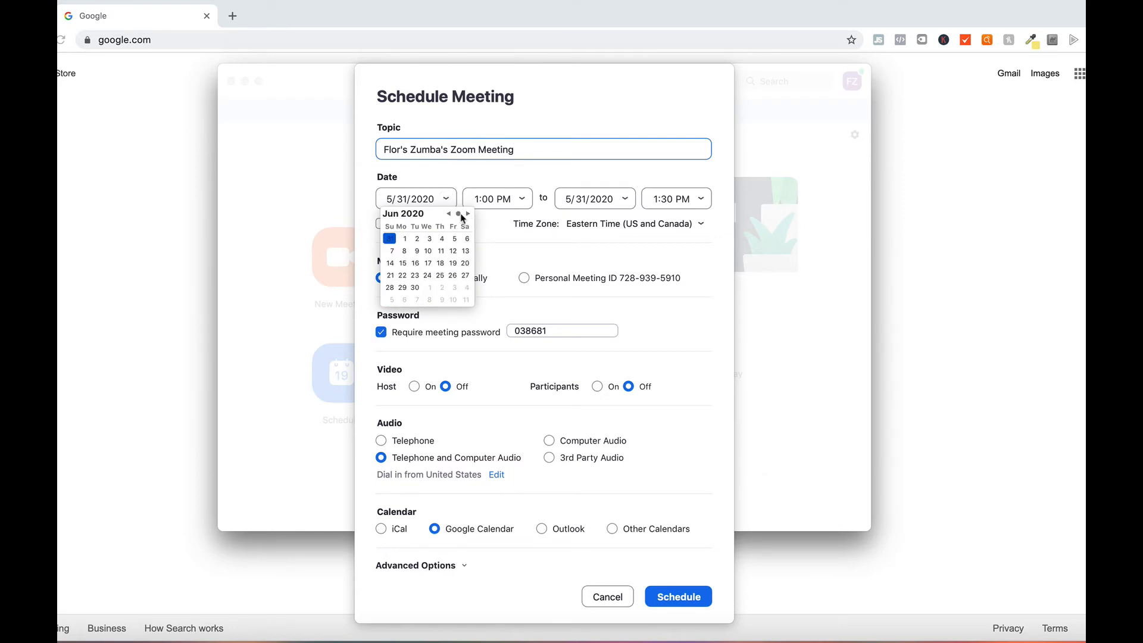
left_click(403, 238)
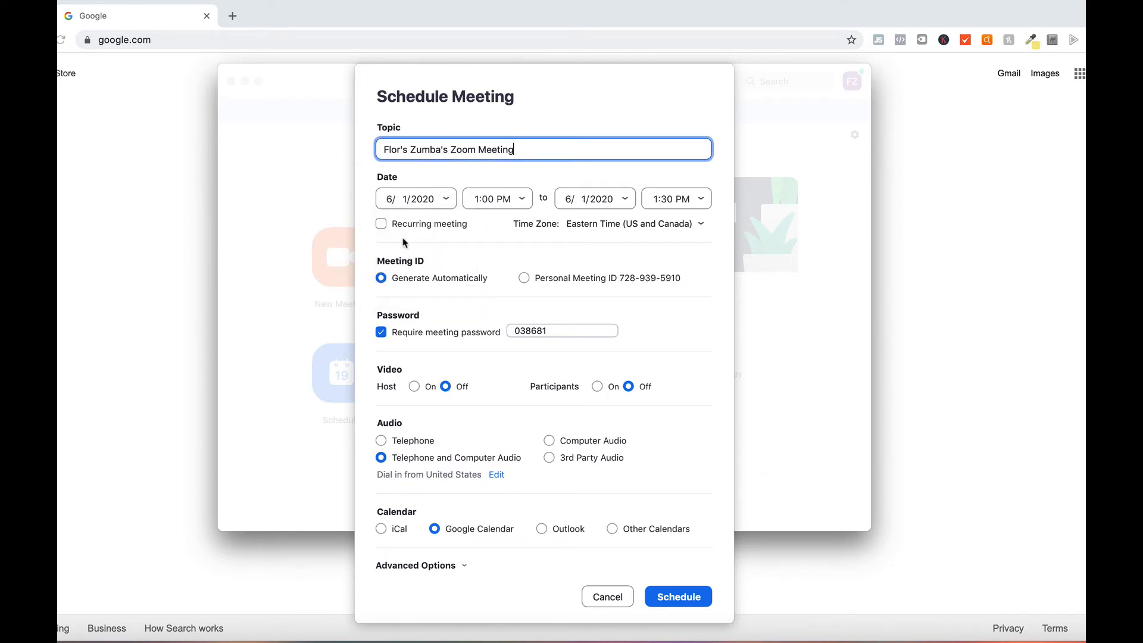
Step: Set the scheduled meeting's start time to 5:30 PM
left_click(520, 198)
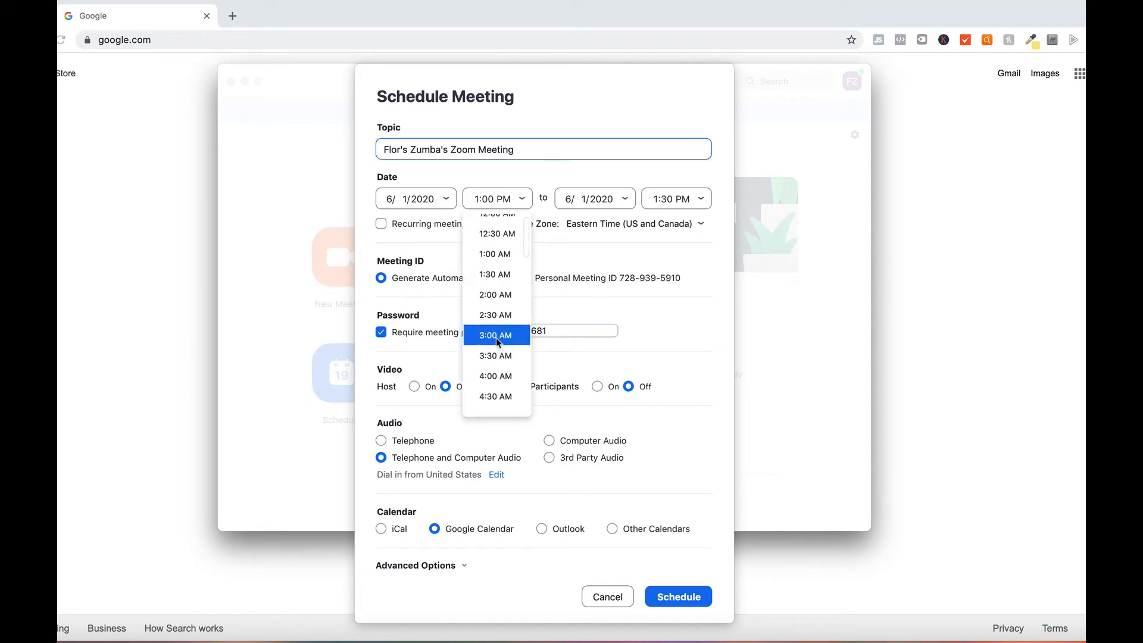
scroll(501, 391, "down", 3)
scroll(502, 390, "down", 10)
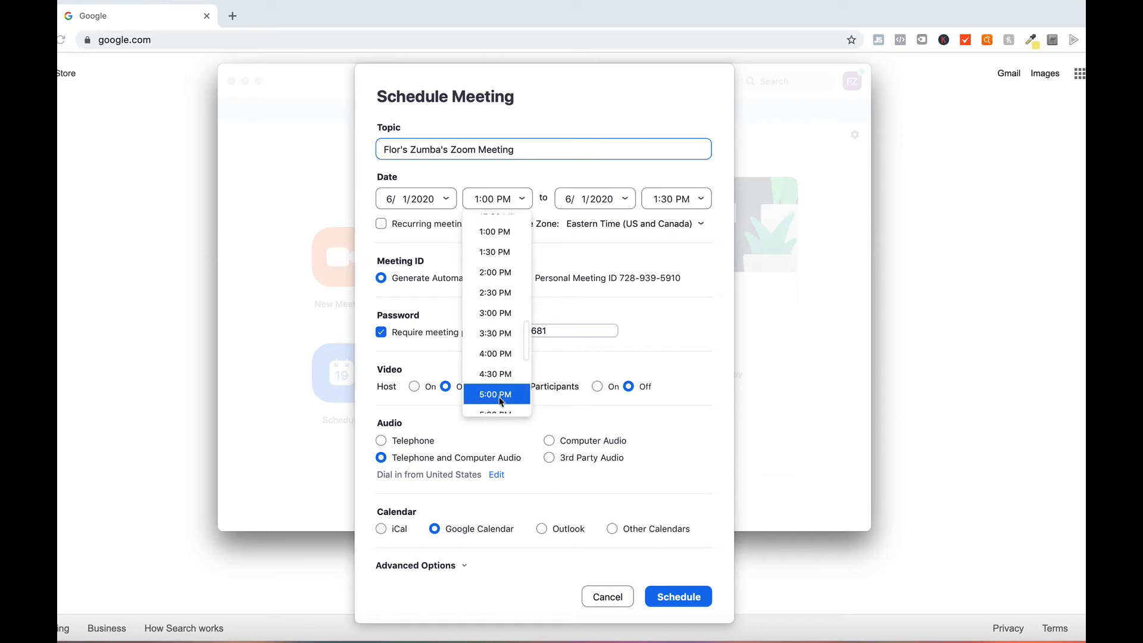
scroll(502, 390, "down", 2)
left_click(506, 384)
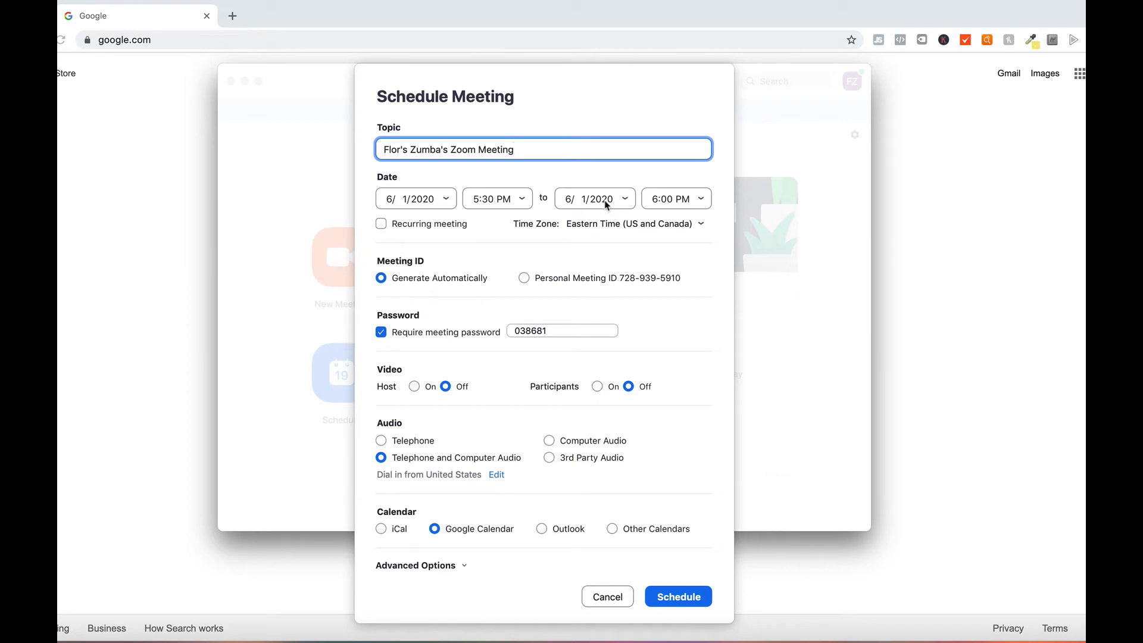
Step: Make the scheduled meeting recurring and turn off its meeting password requirement
left_click(381, 224)
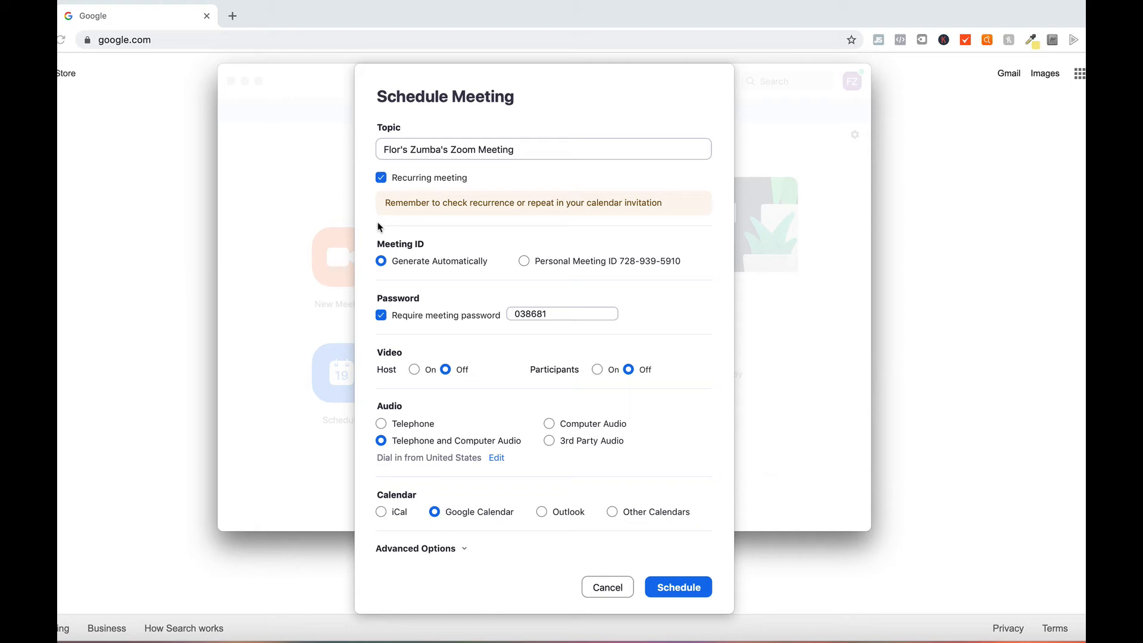
mouse_move(384, 317)
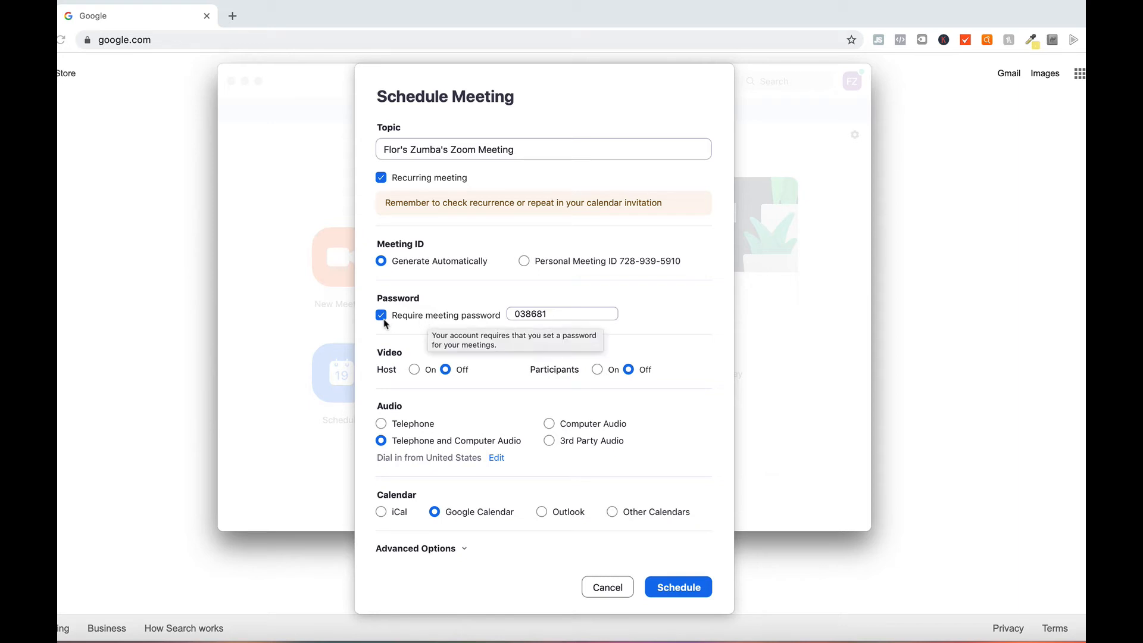
left_click(559, 314)
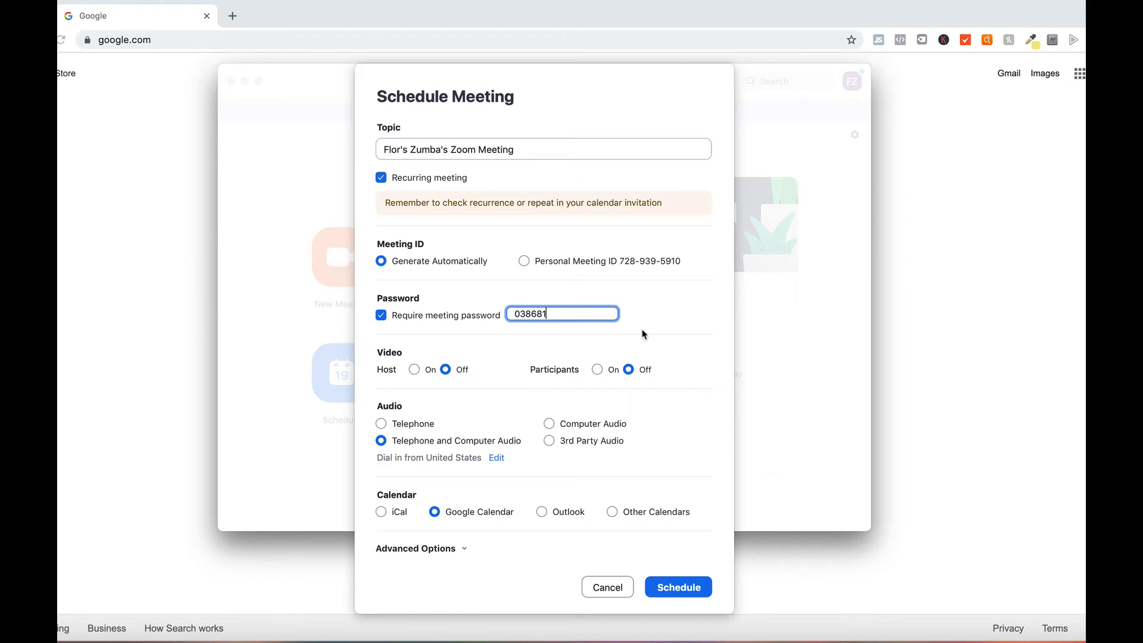
mouse_move(381, 321)
left_click(384, 319)
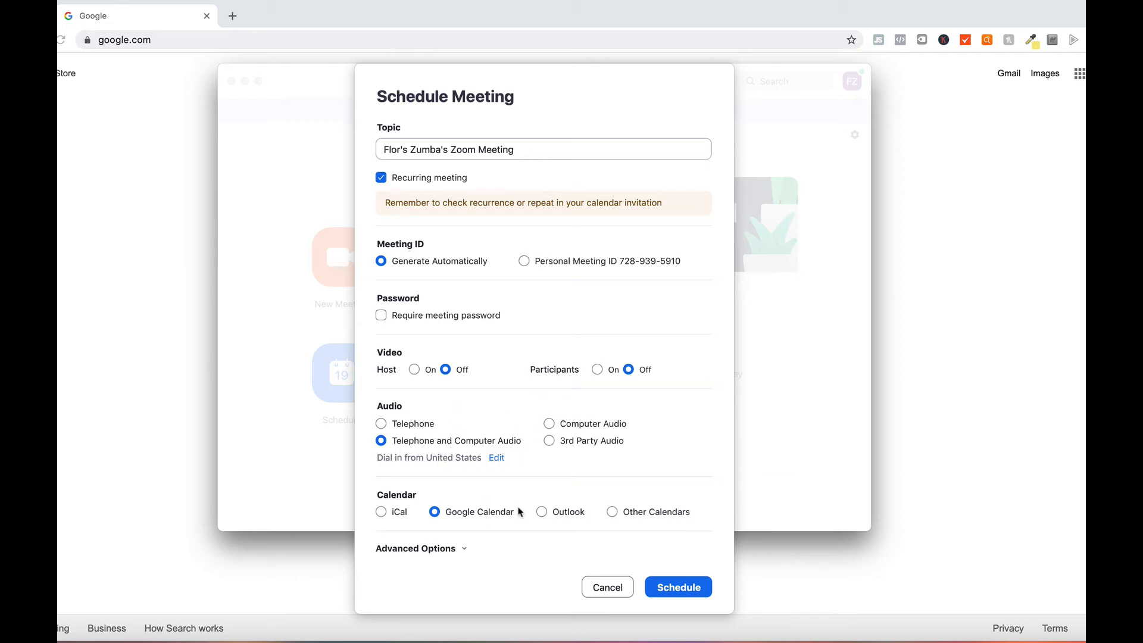
Step: Show the advanced meeting options and schedule the recurring meeting with Google Calendar as its calendar
left_click(459, 548)
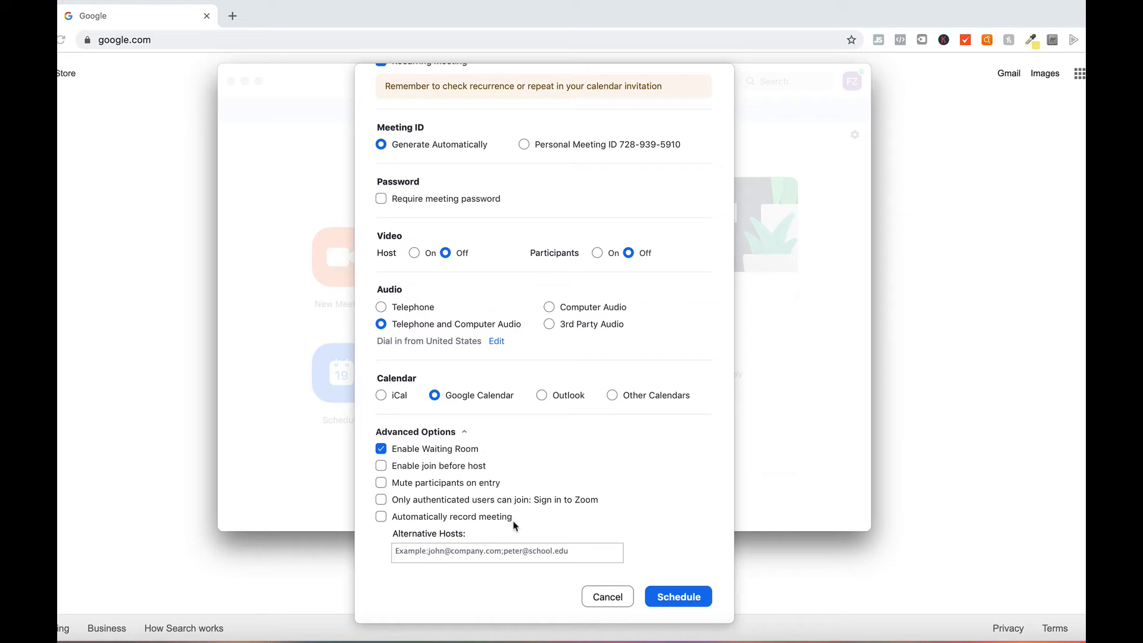
left_click(685, 597)
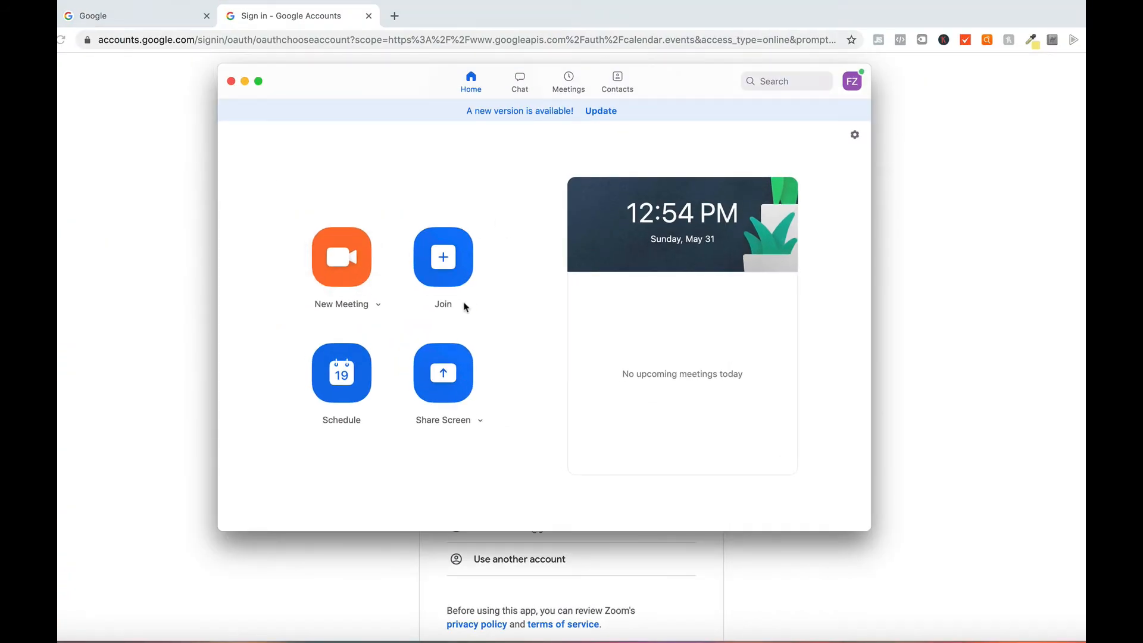
Step: View the upcoming meetings list and the Personal Meeting ID settings without changing them
left_click(569, 83)
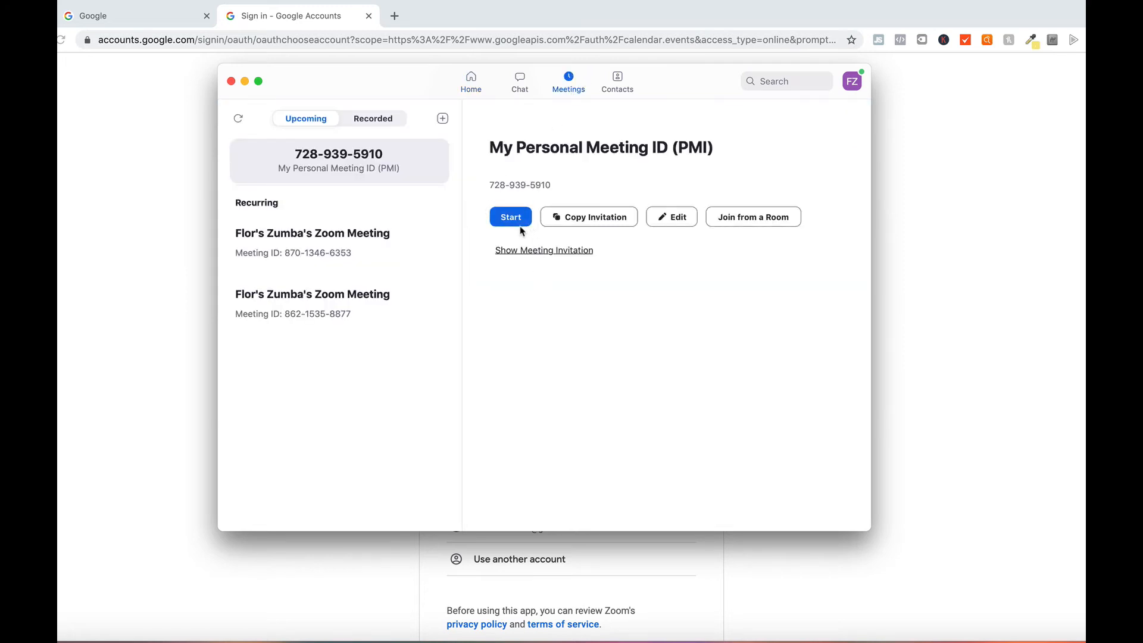
left_click(464, 87)
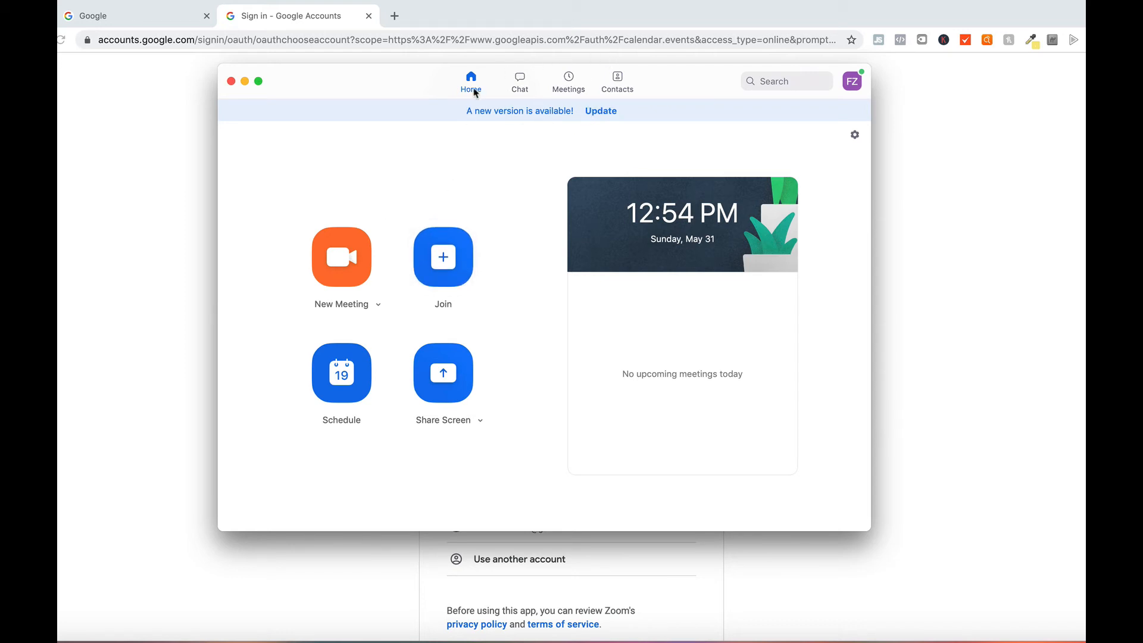
left_click(570, 94)
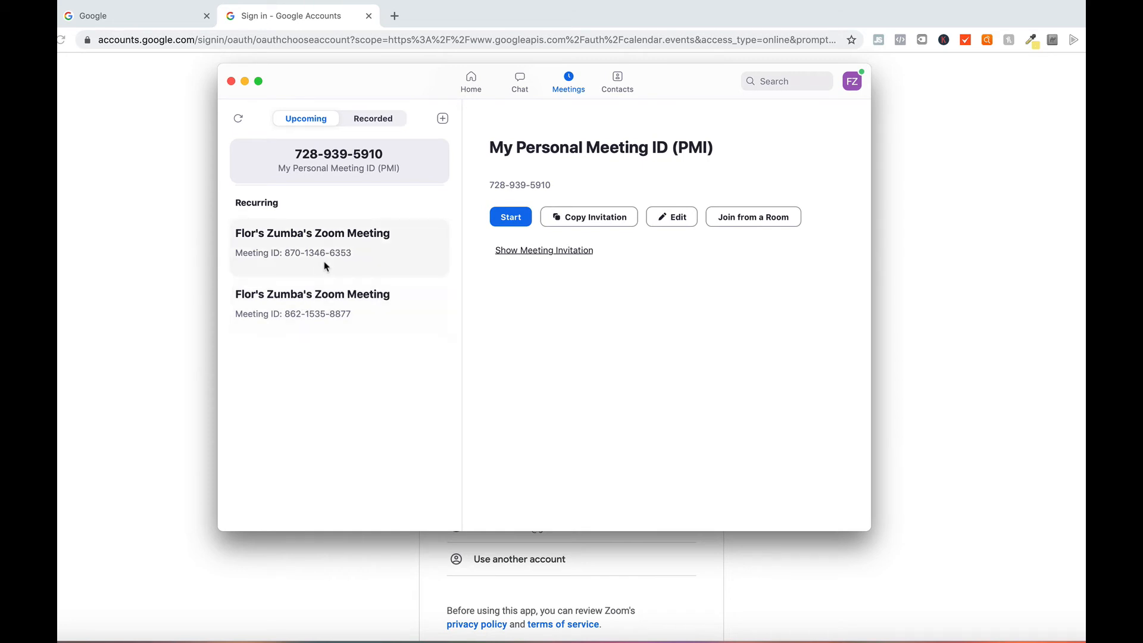
left_click(679, 222)
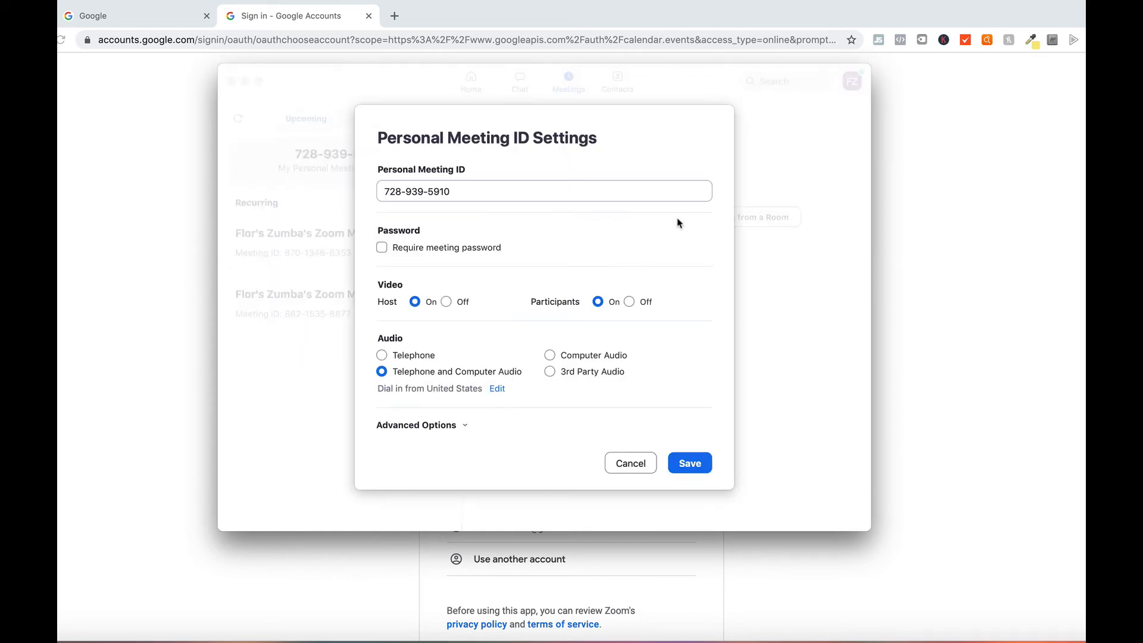
left_click(629, 463)
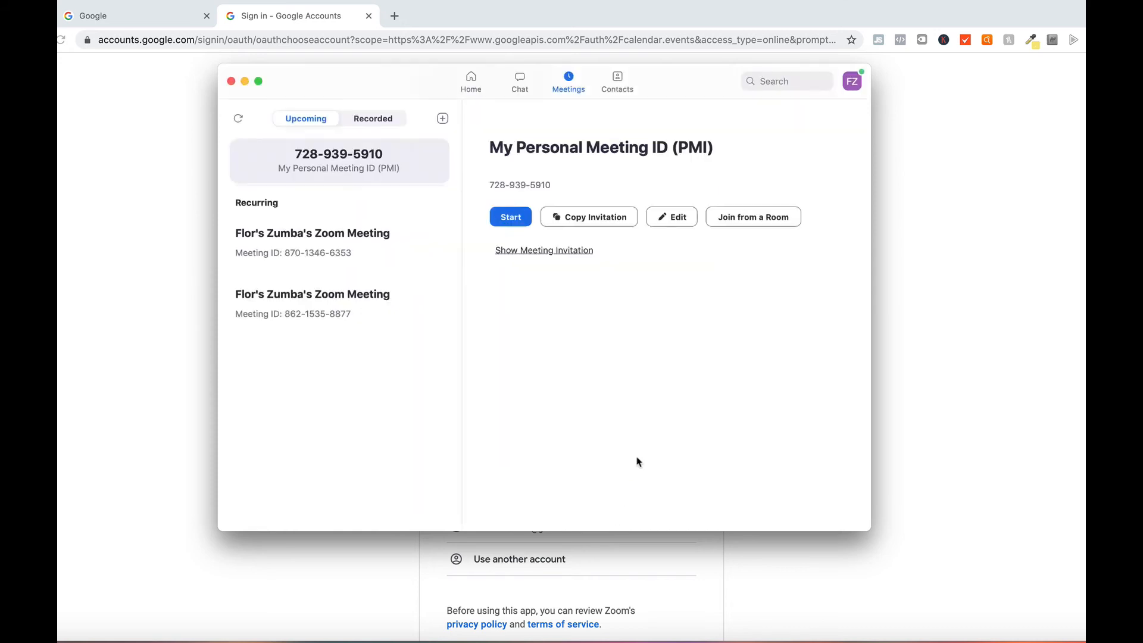
Step: Show the invitation of the first recurring meeting in the upcoming list and delete that meeting
left_click(369, 233)
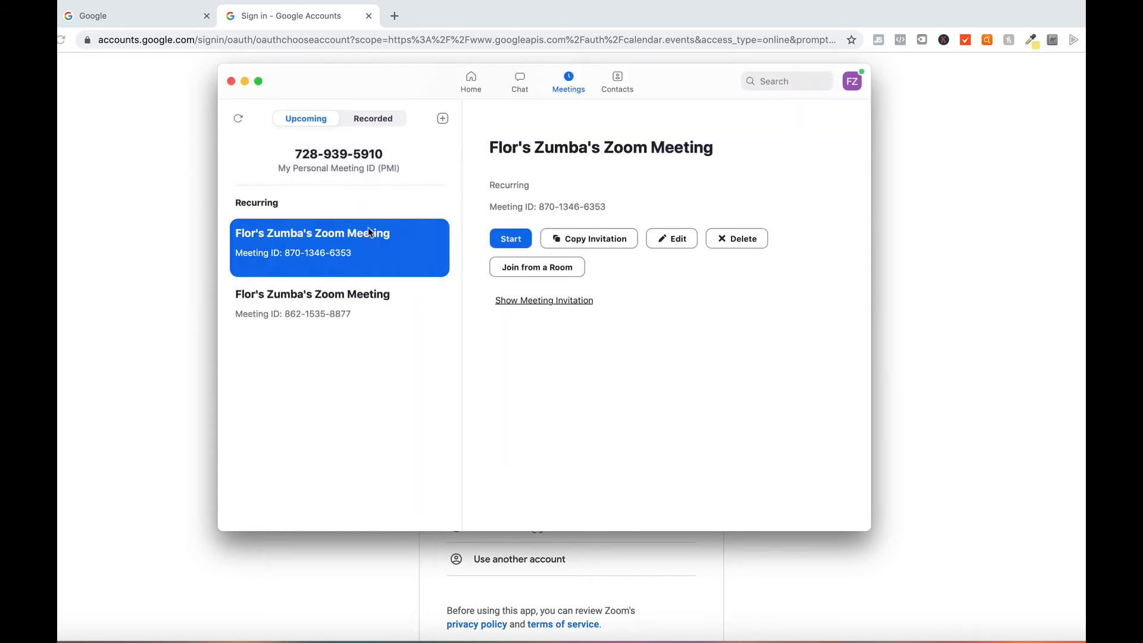
left_click(585, 305)
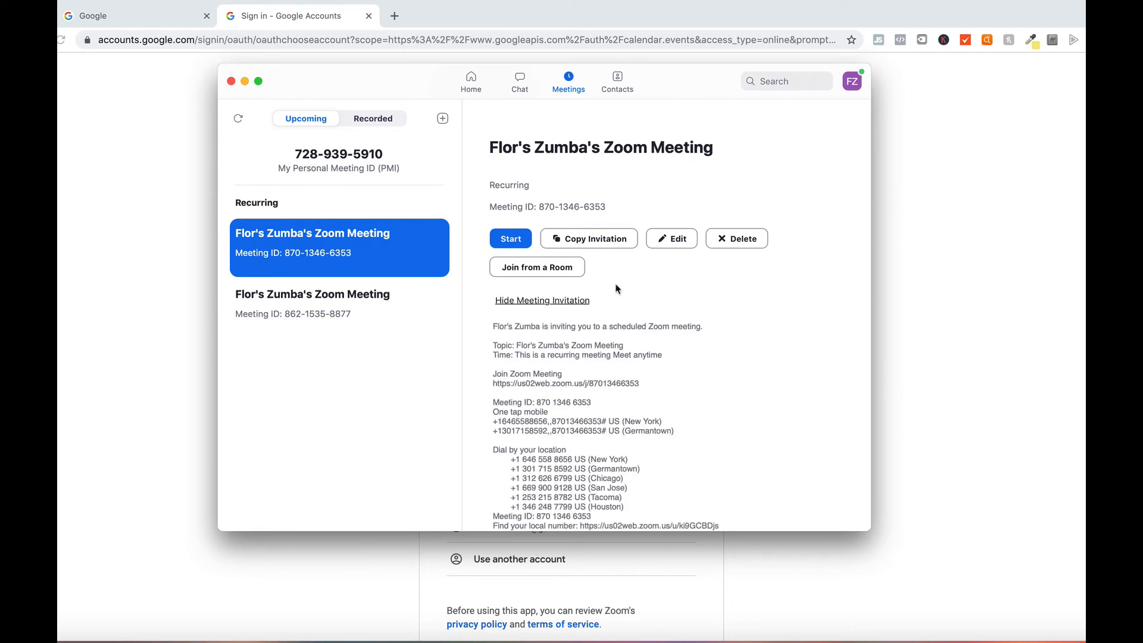
left_click(737, 239)
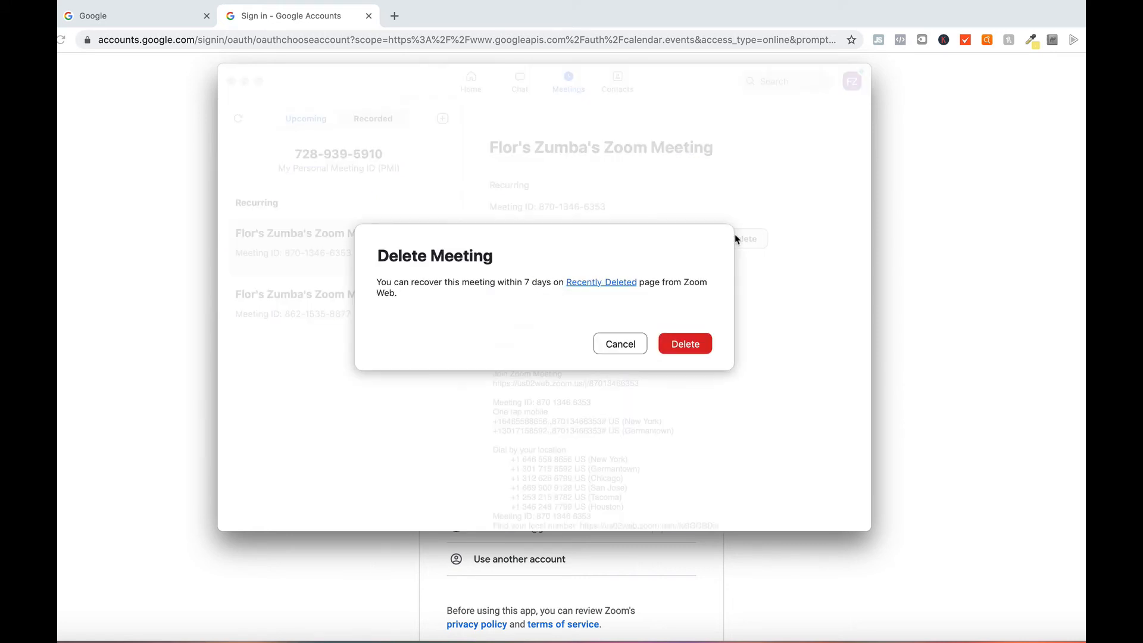
left_click(694, 345)
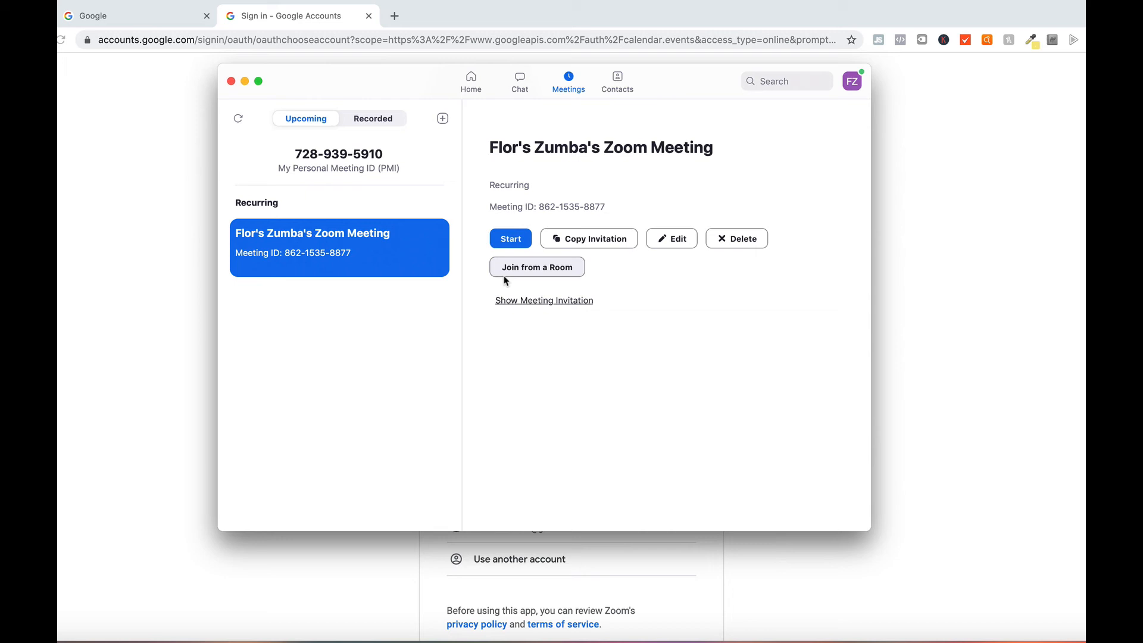
Step: Copy the invitation of the remaining recurring meeting
left_click(472, 89)
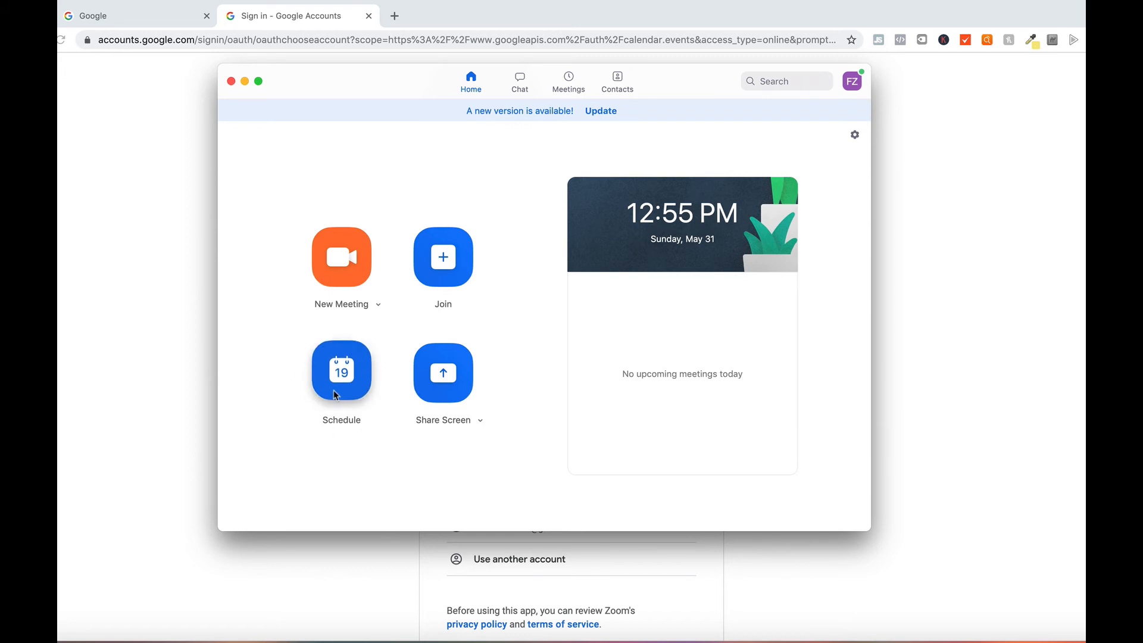
left_click(567, 85)
left_click(340, 233)
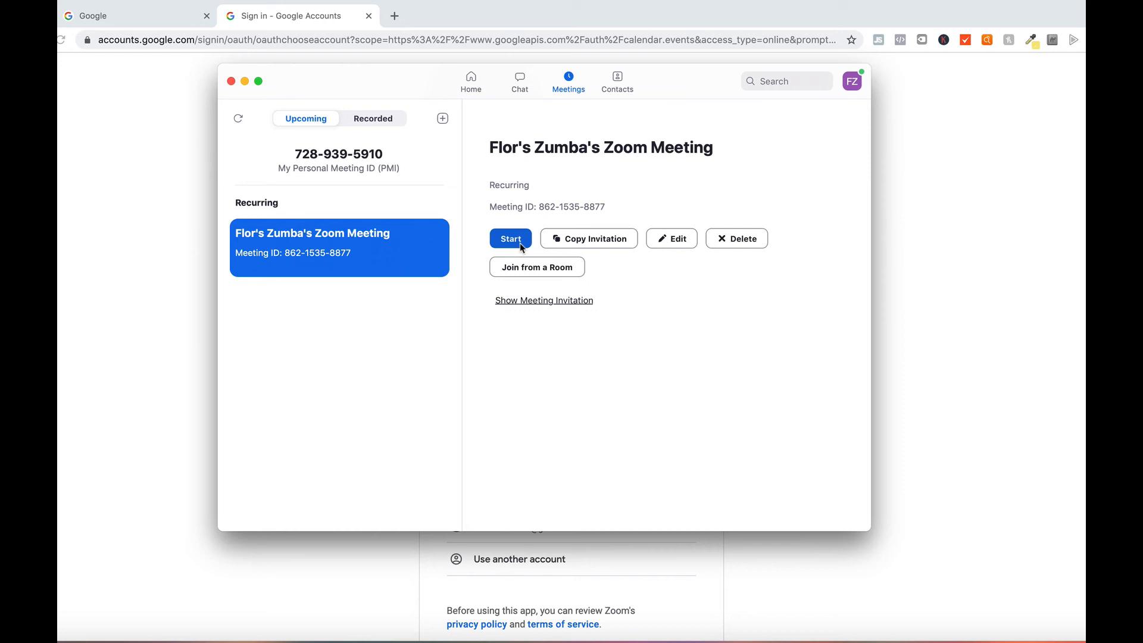
left_click(598, 246)
left_click(598, 246)
Step: Switch to Notes and paste the copied meeting invitation into a new note
mouse_move(331, 638)
left_click(332, 617)
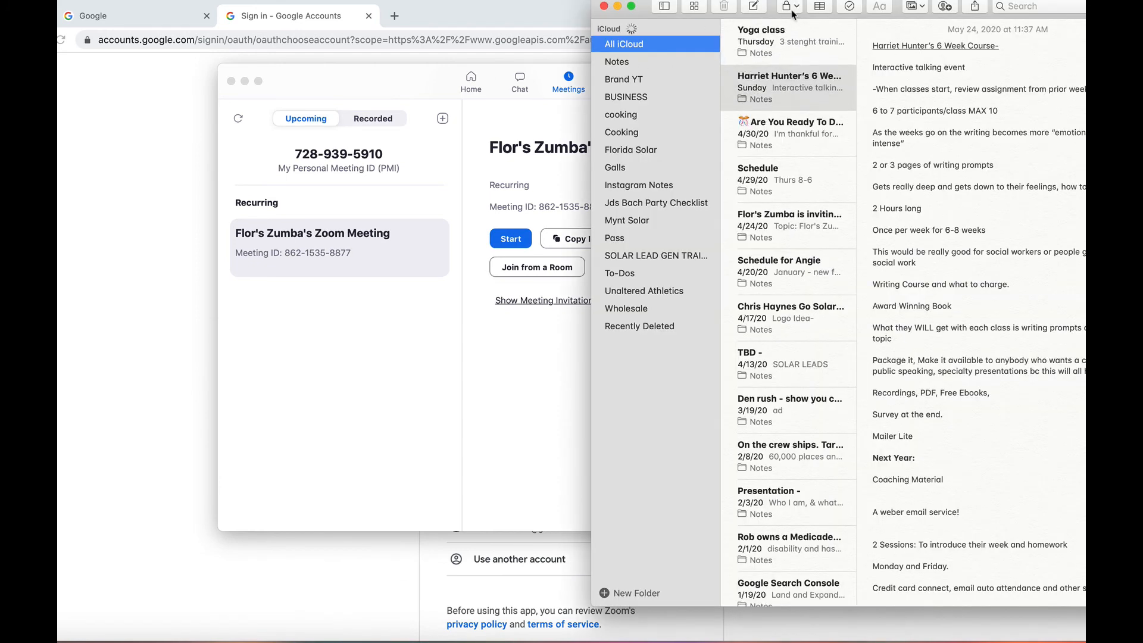
left_click(753, 7)
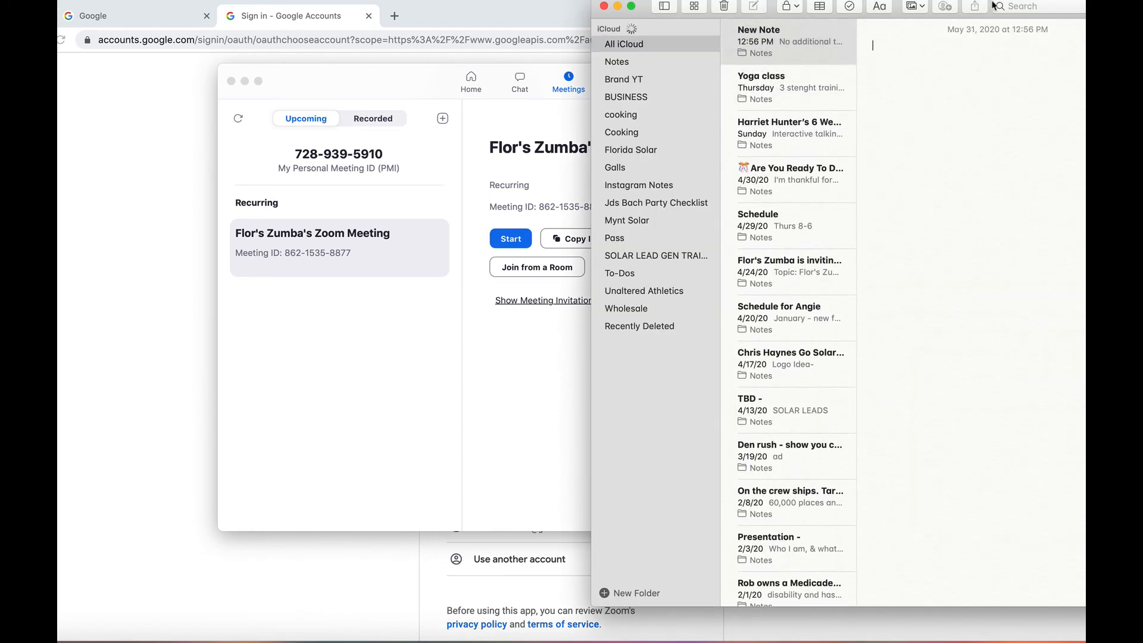
left_click_drag(988, 5, 215, 38)
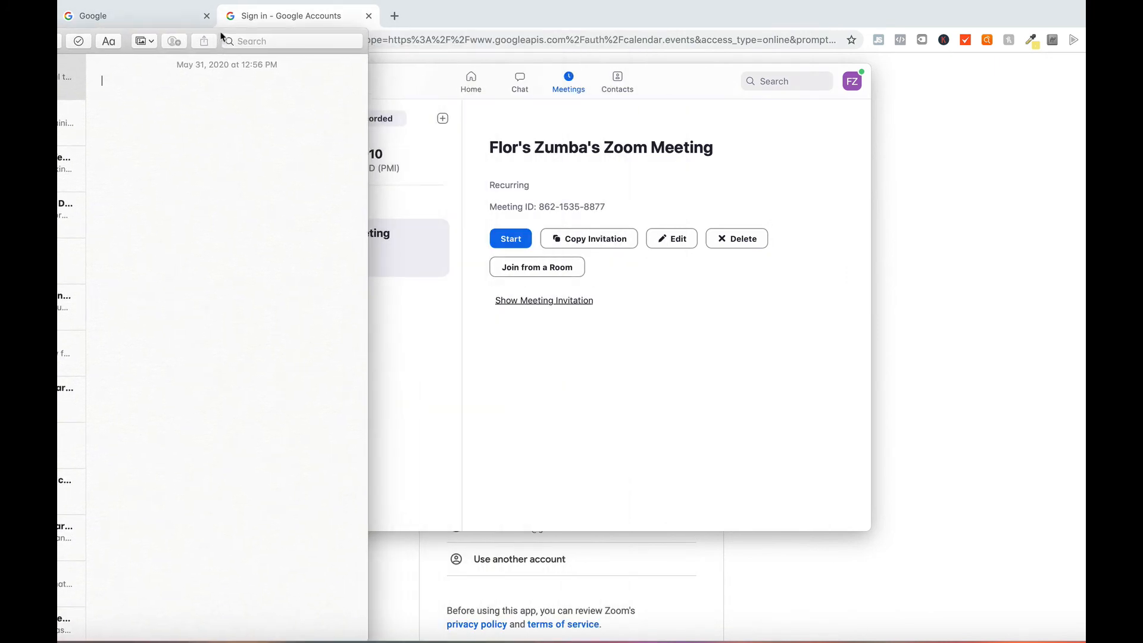
key("super+v")
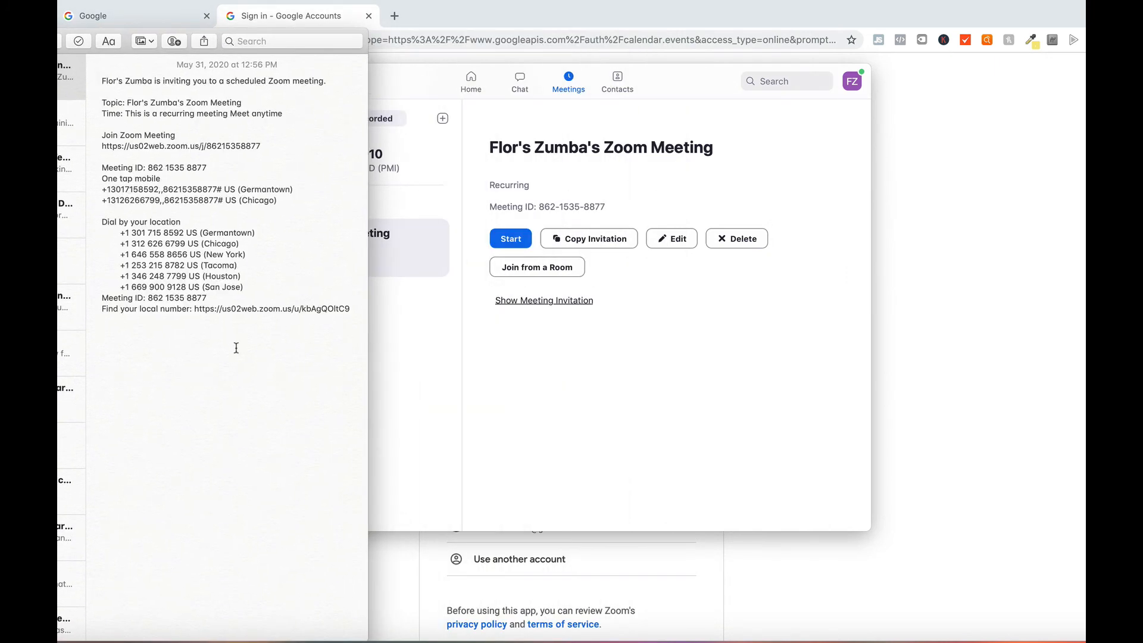
Step: Delete everything from "One tap mobile" through the local number link in the pasted invitation
left_click_drag(342, 319, 91, 80)
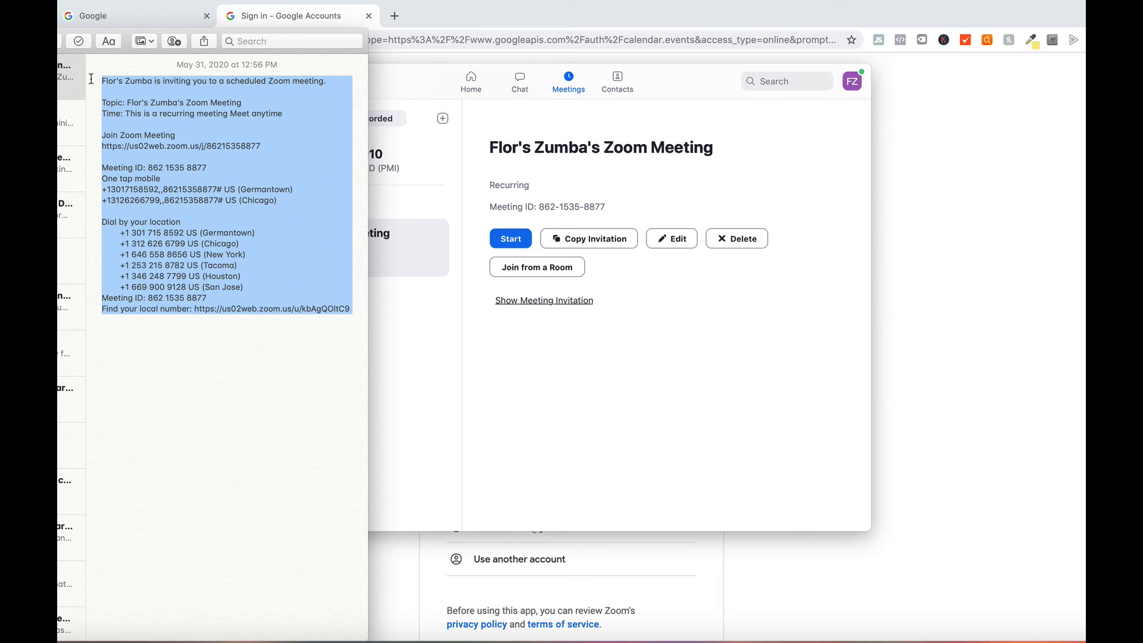
left_click(194, 201)
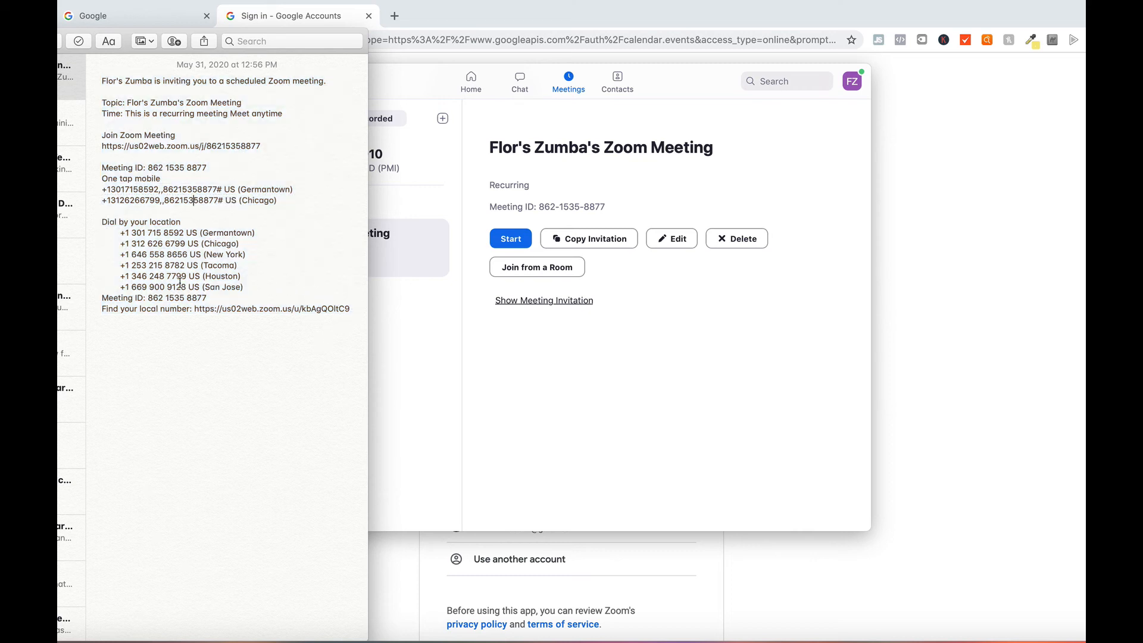
left_click(356, 310)
left_click_drag(356, 310, 279, 305)
left_click_drag(233, 293, 99, 183)
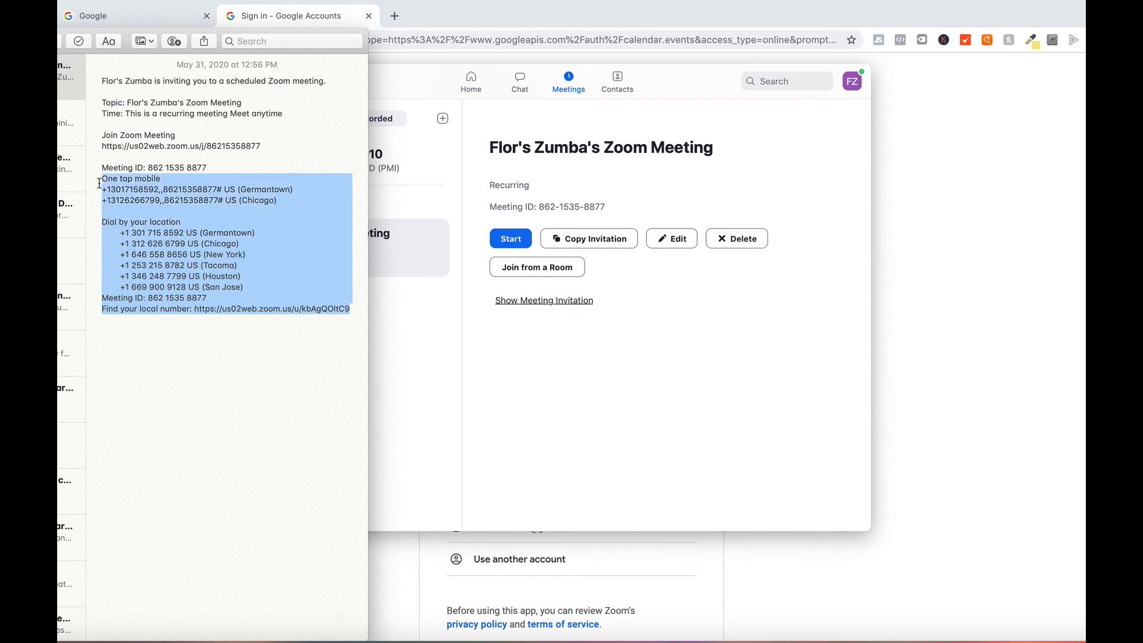
key("BackSpace")
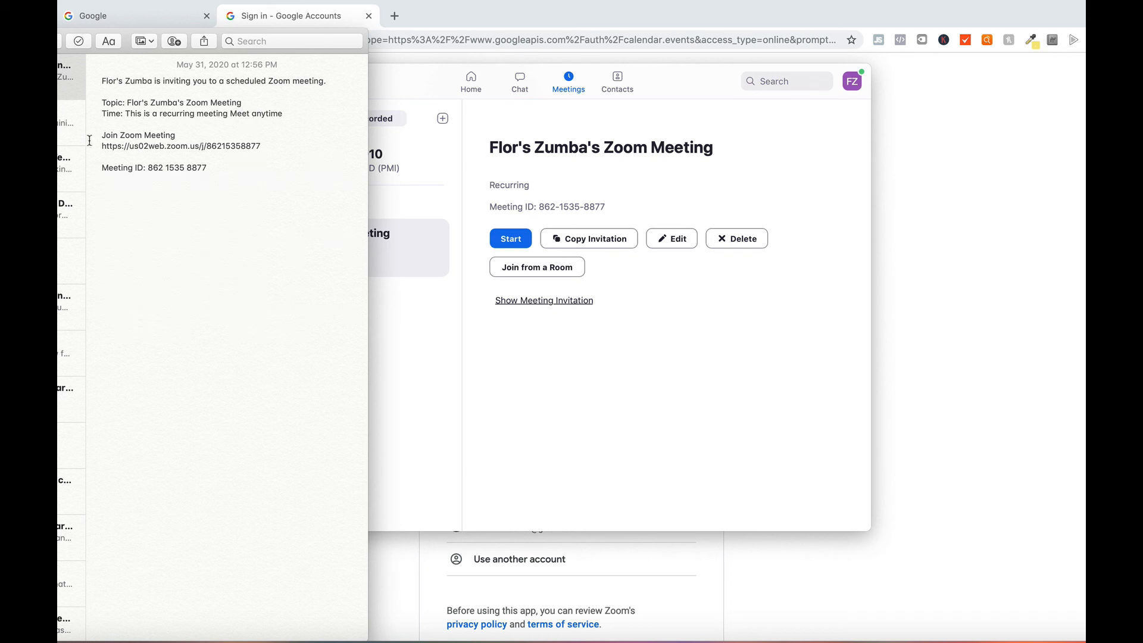
Step: Copy the meeting ID from the note into Zoom's Join Meeting dialog
left_click_drag(102, 146, 264, 145)
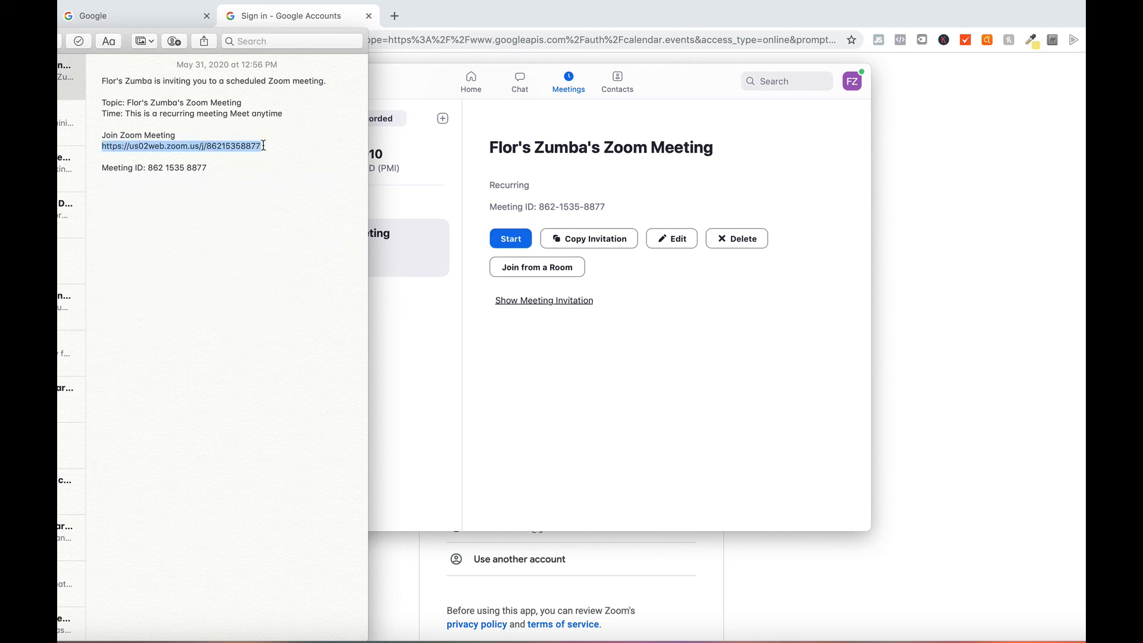
left_click_drag(264, 145, 236, 169)
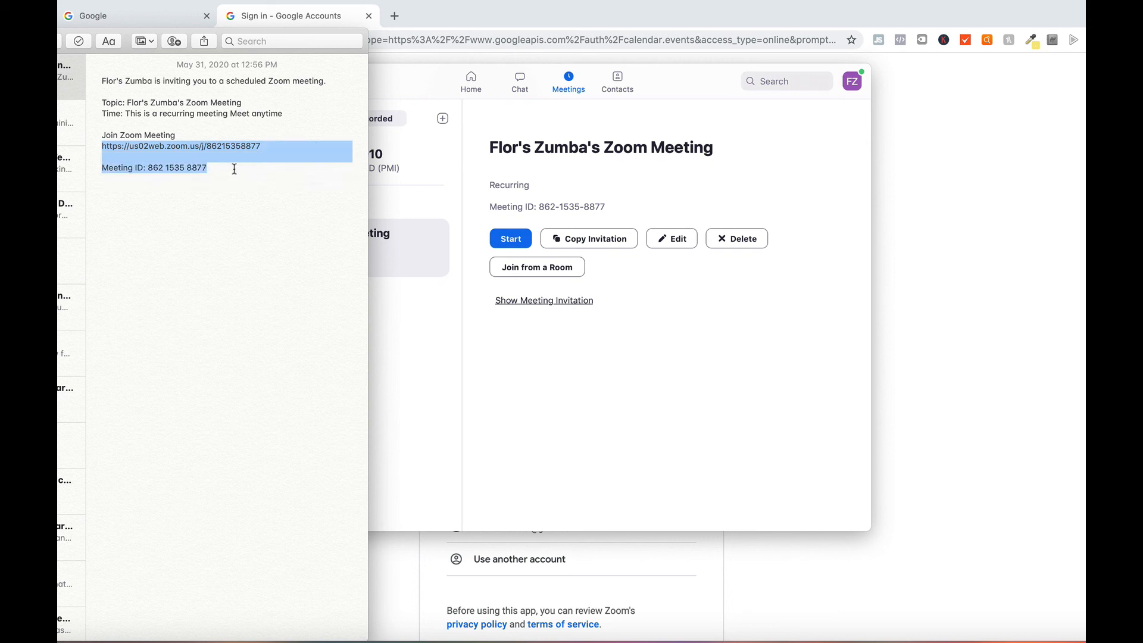
left_click(471, 83)
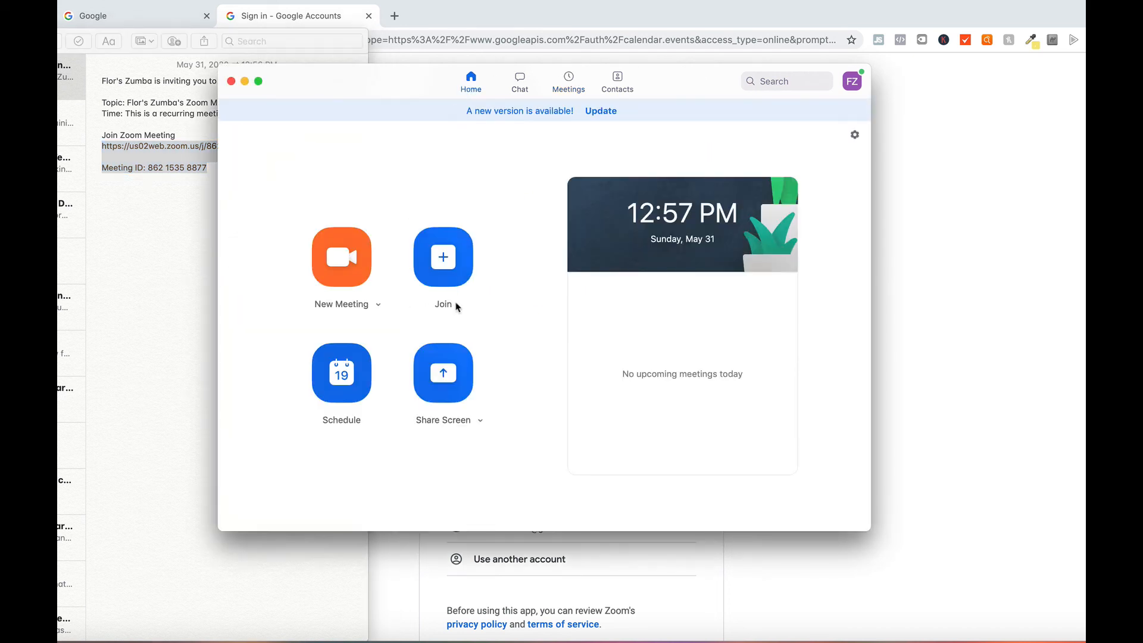
left_click(426, 280)
left_click_drag(388, 90, 553, 74)
left_click(209, 172)
left_click(203, 168)
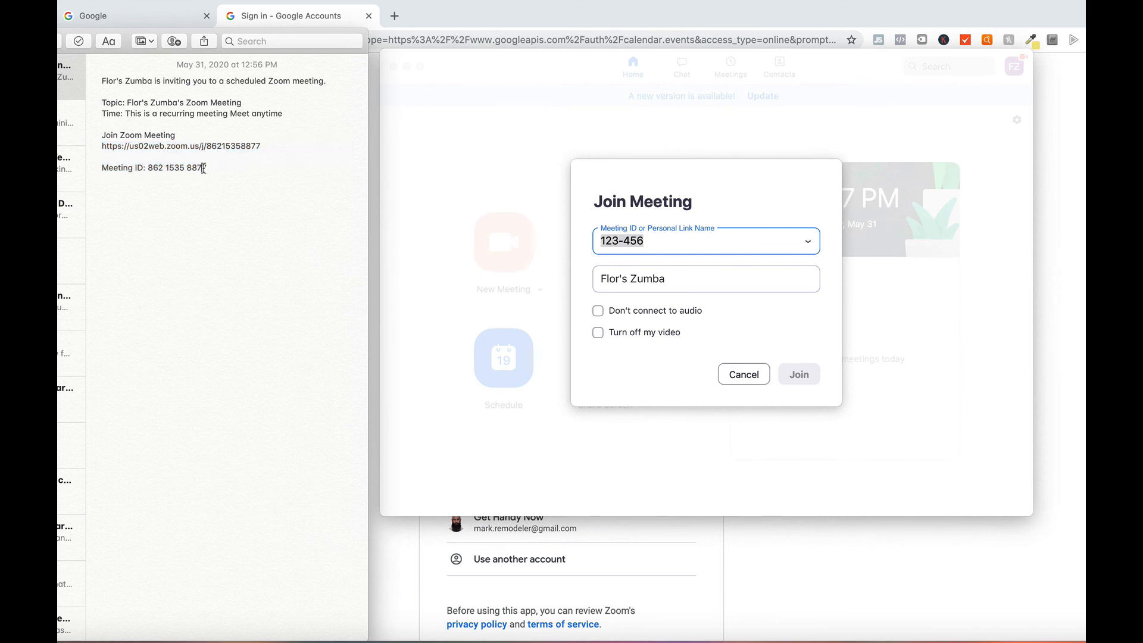
left_click_drag(207, 168, 148, 167)
left_click(677, 240)
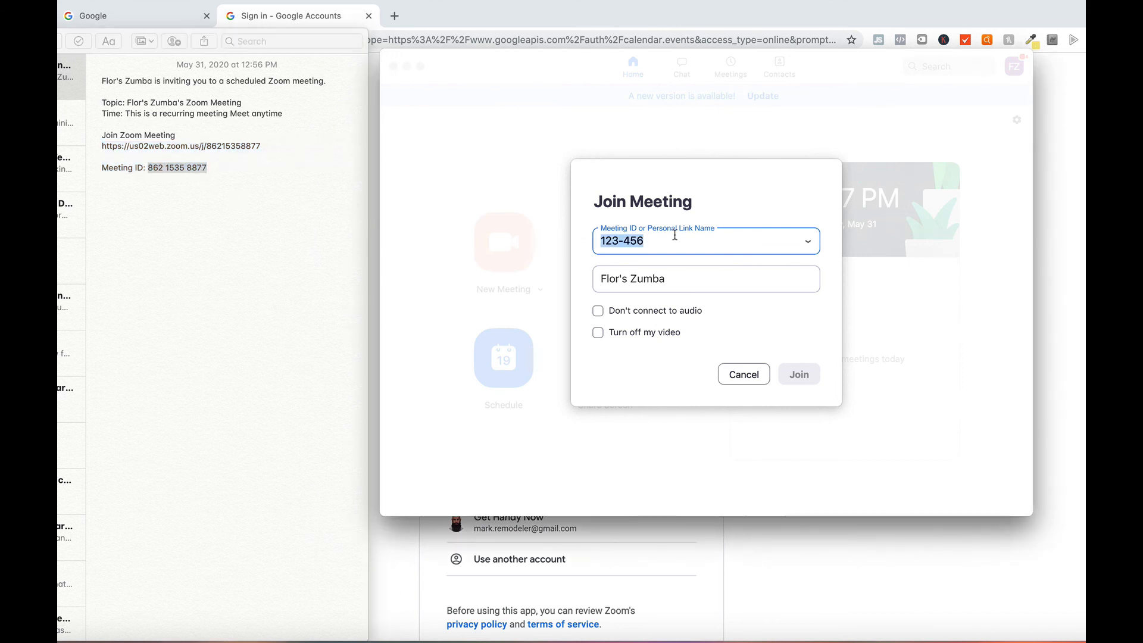
key("super+v")
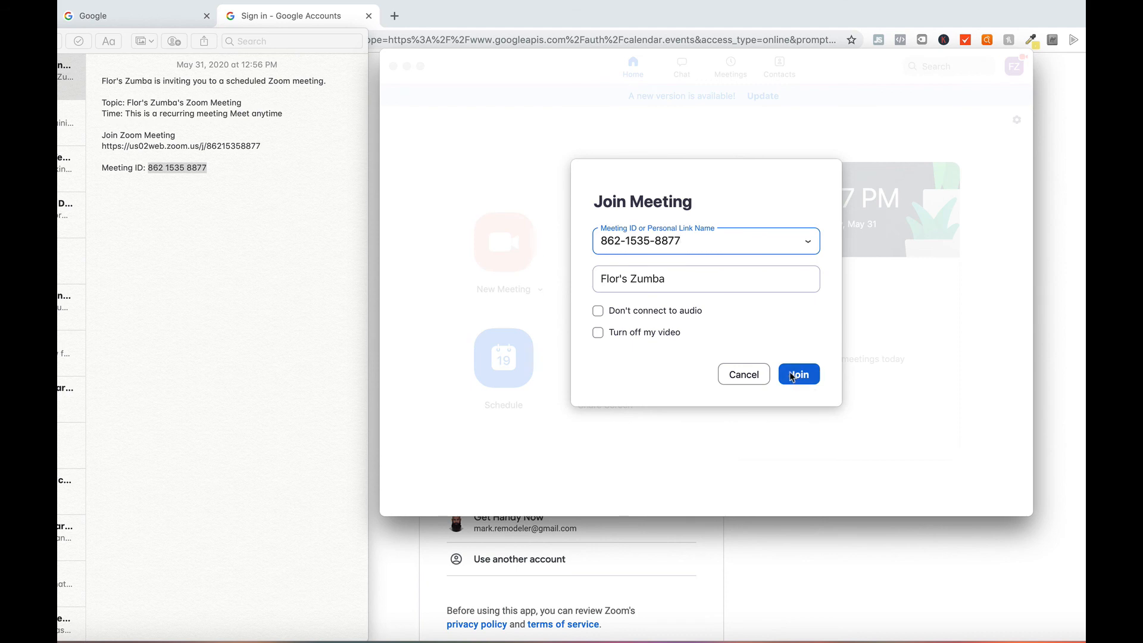
Step: Highlight the join link and meeting ID lines of the invitation in Notes
left_click(173, 262)
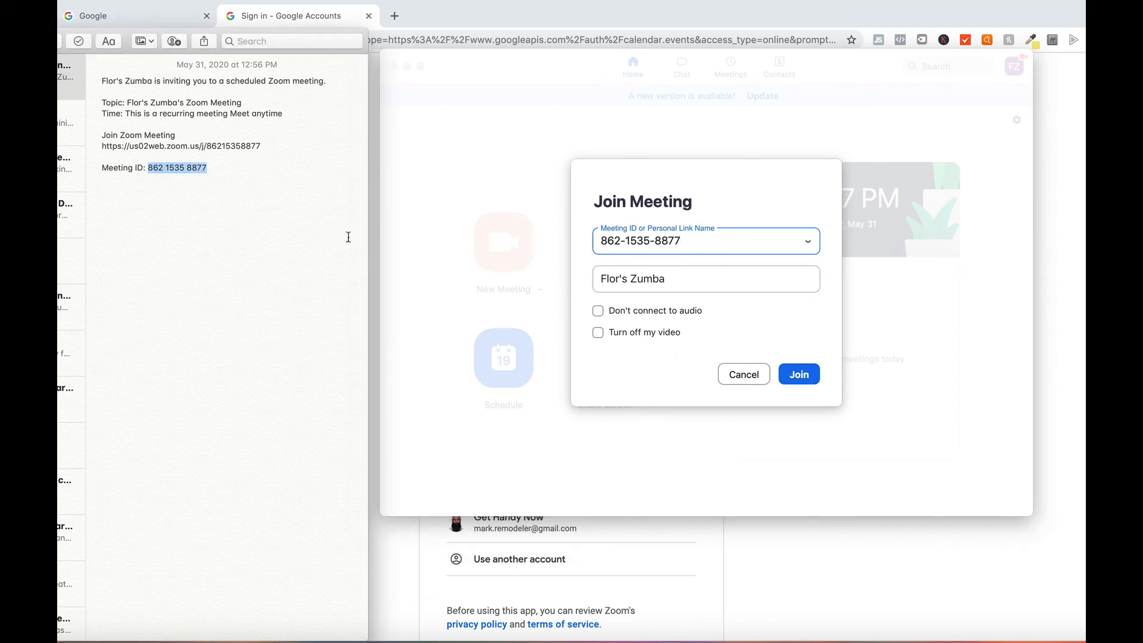
left_click_drag(101, 186, 149, 136)
left_click(105, 136)
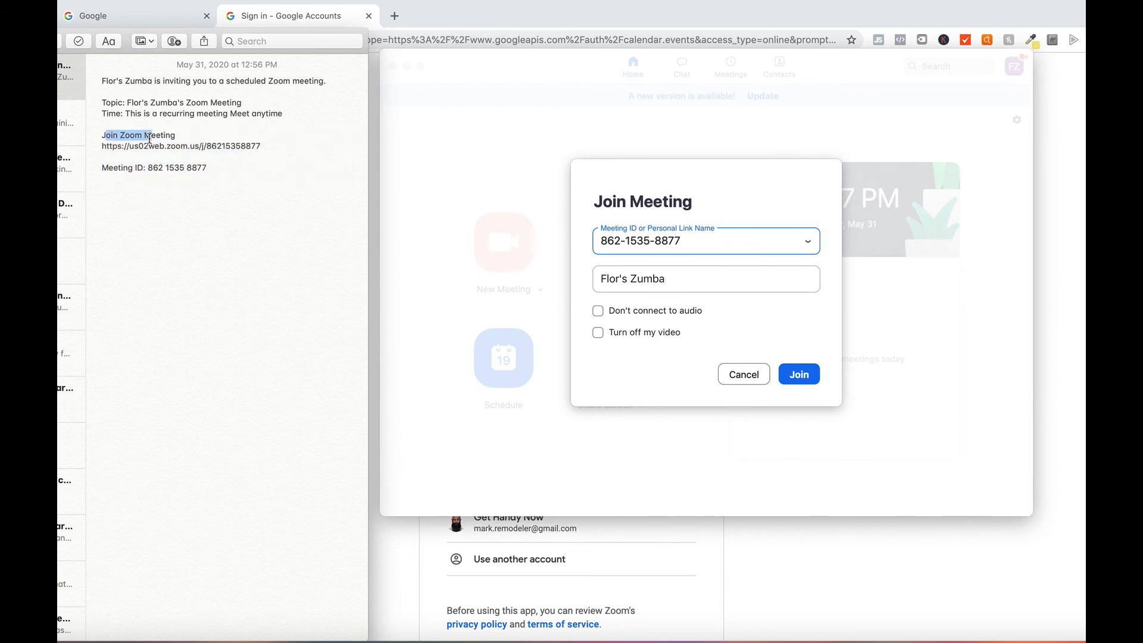
left_click(153, 136)
left_click_drag(266, 151, 101, 148)
left_click(210, 176)
left_click_drag(212, 175, 100, 137)
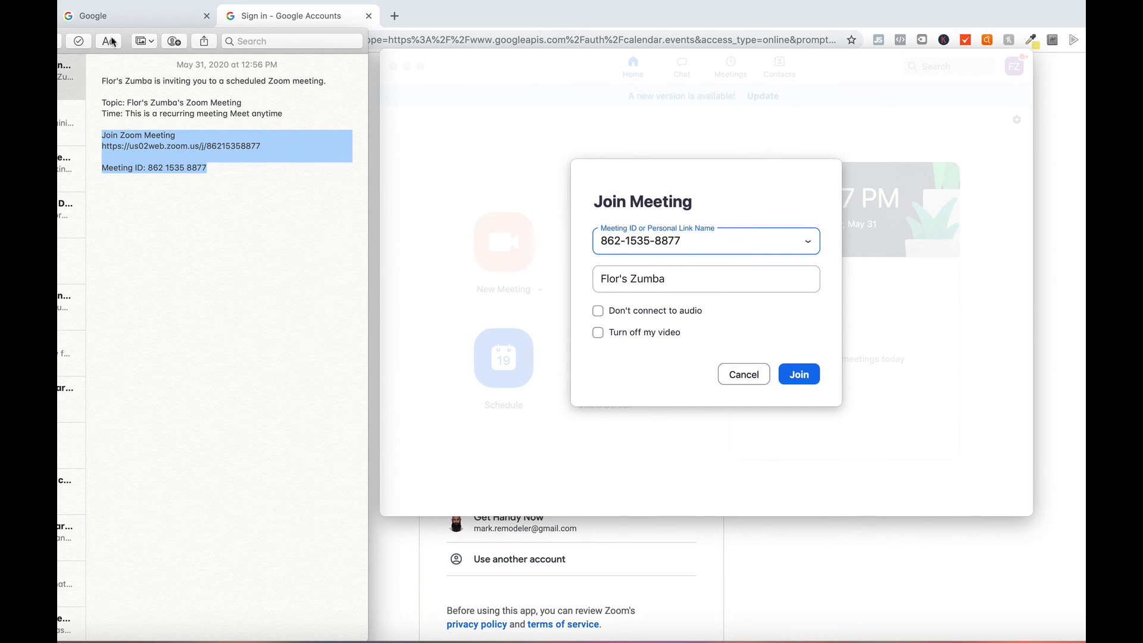
Step: Hide Notes and cancel Zoom's Join Meeting dialog without joining
left_click_drag(134, 44, 200, 44)
left_click_drag(75, 41, 222, 40)
key("super+h")
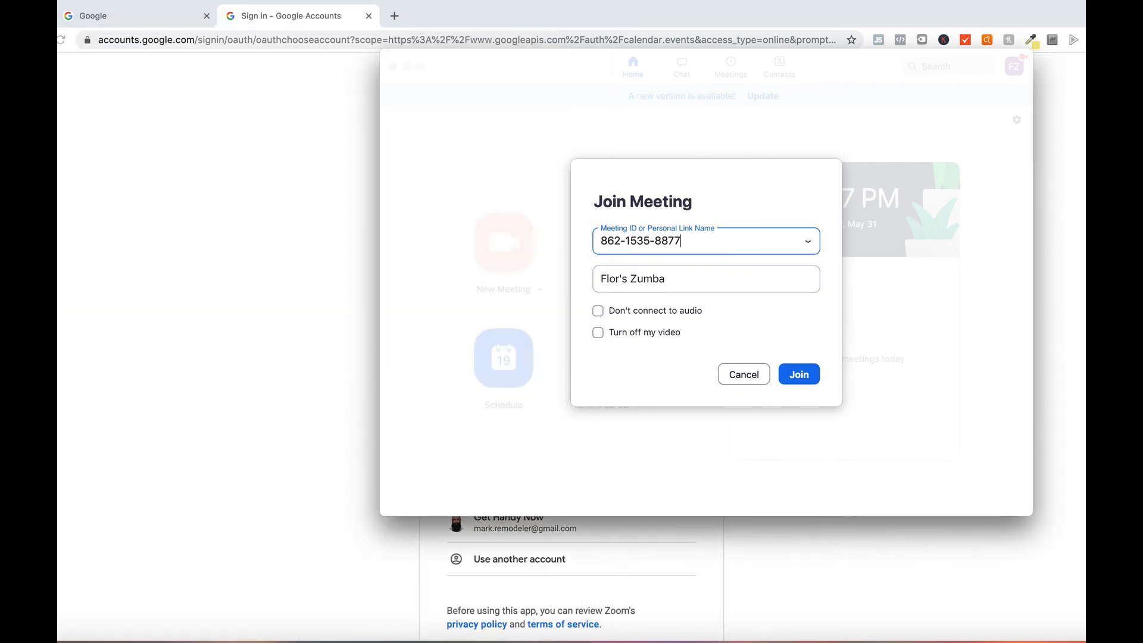
left_click(743, 374)
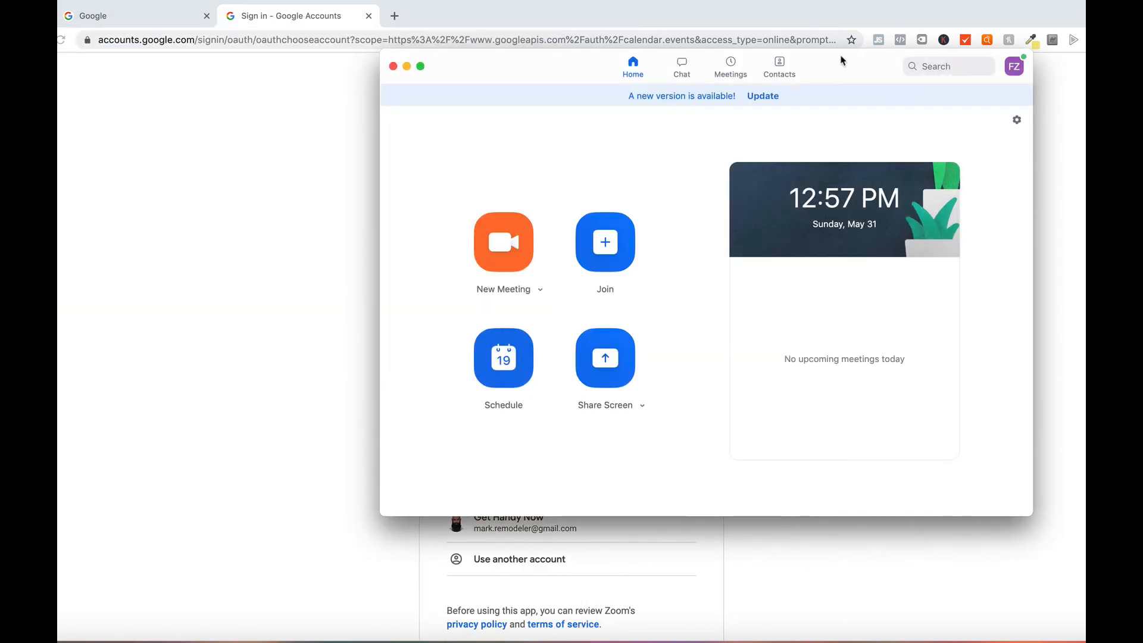
left_click_drag(842, 56, 720, 54)
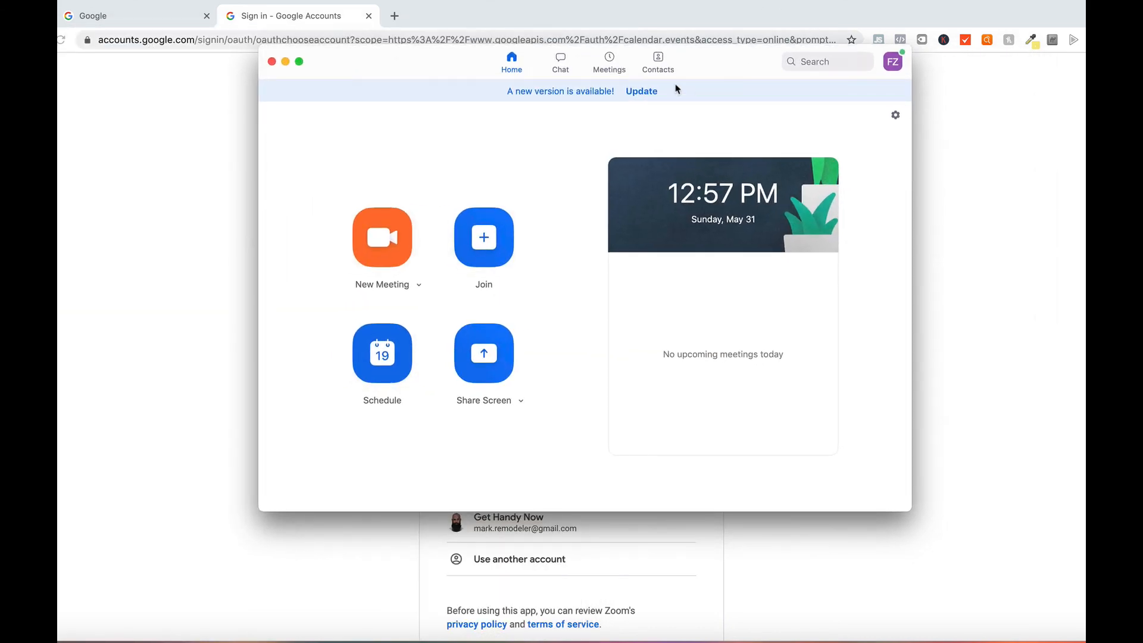
Step: Open the recurring meeting for editing, toggle its Recurring meeting option off and on, and cancel the edit
left_click(614, 62)
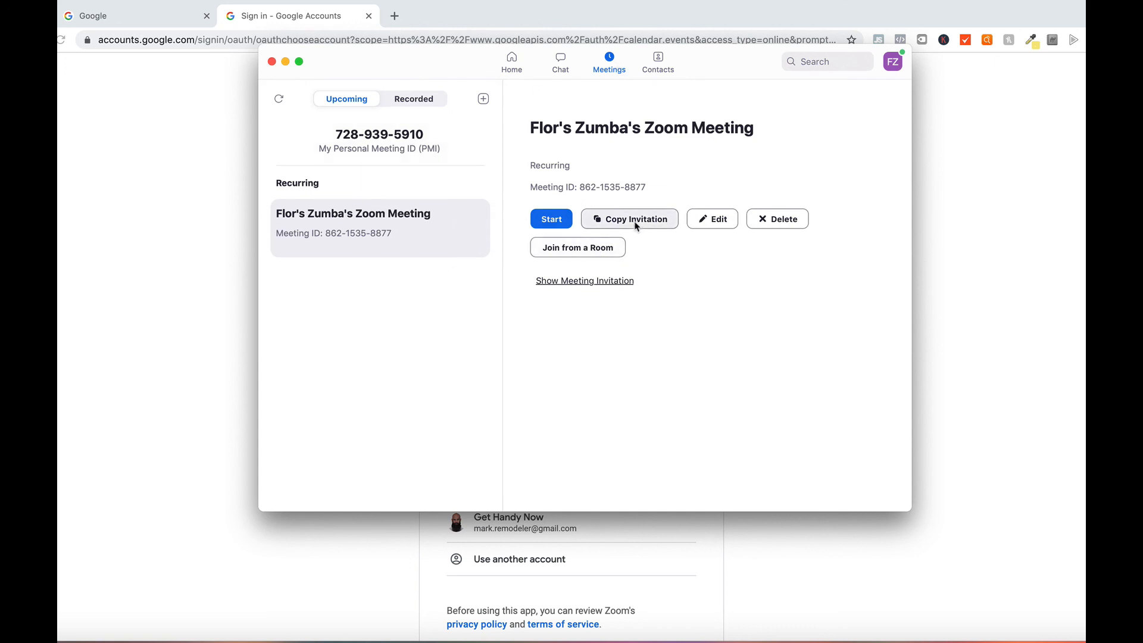
left_click(714, 219)
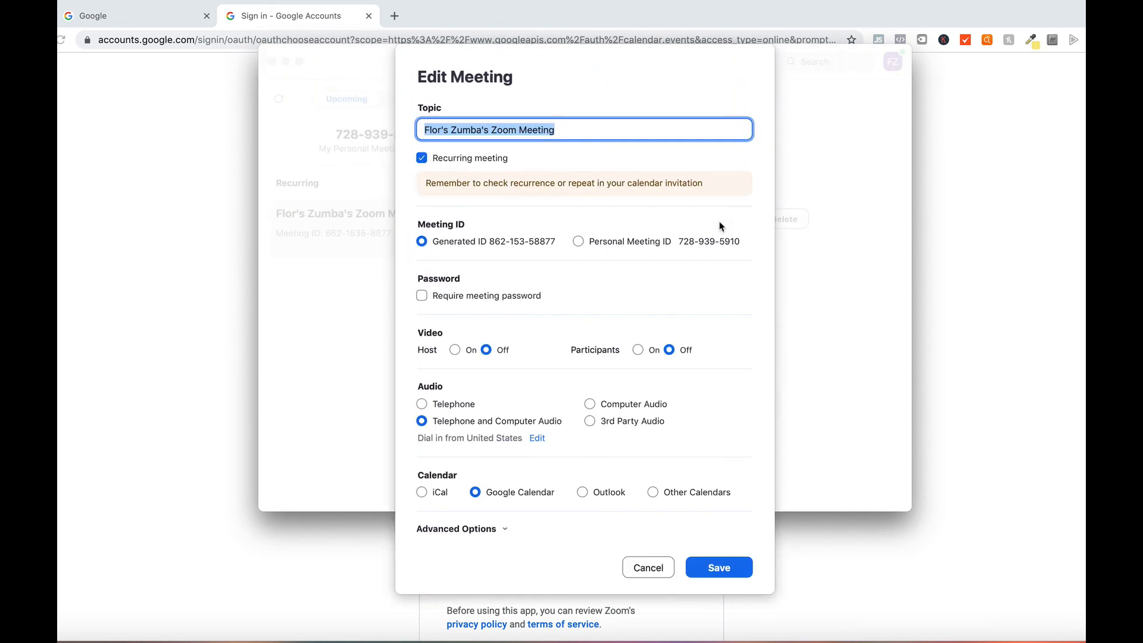
scroll(653, 421, "down", 2)
left_click(422, 159)
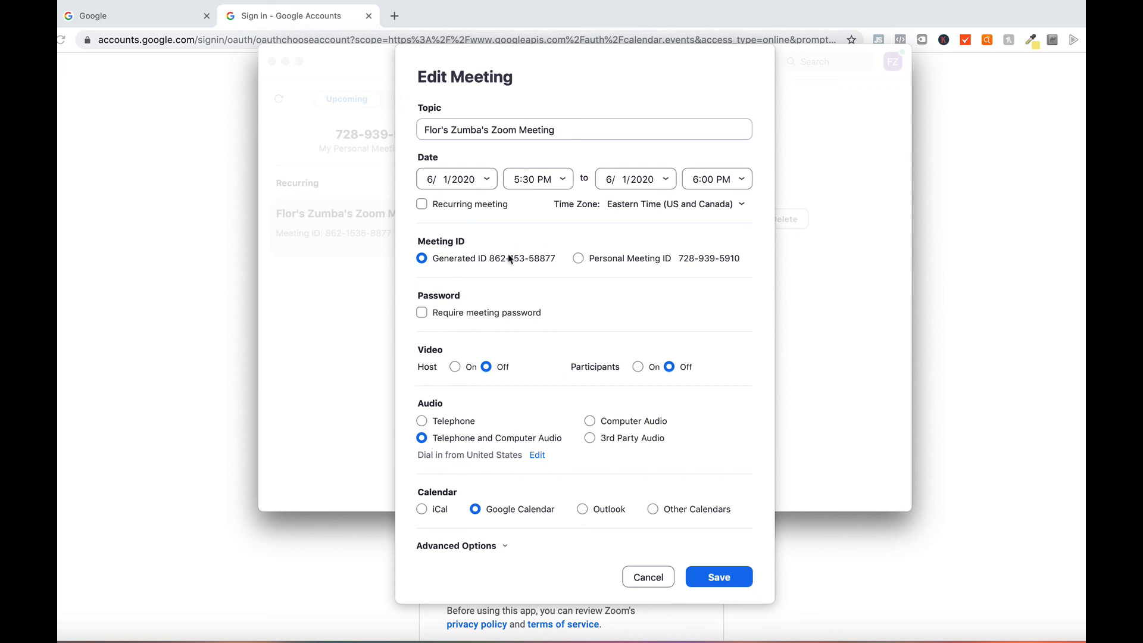
left_click(422, 204)
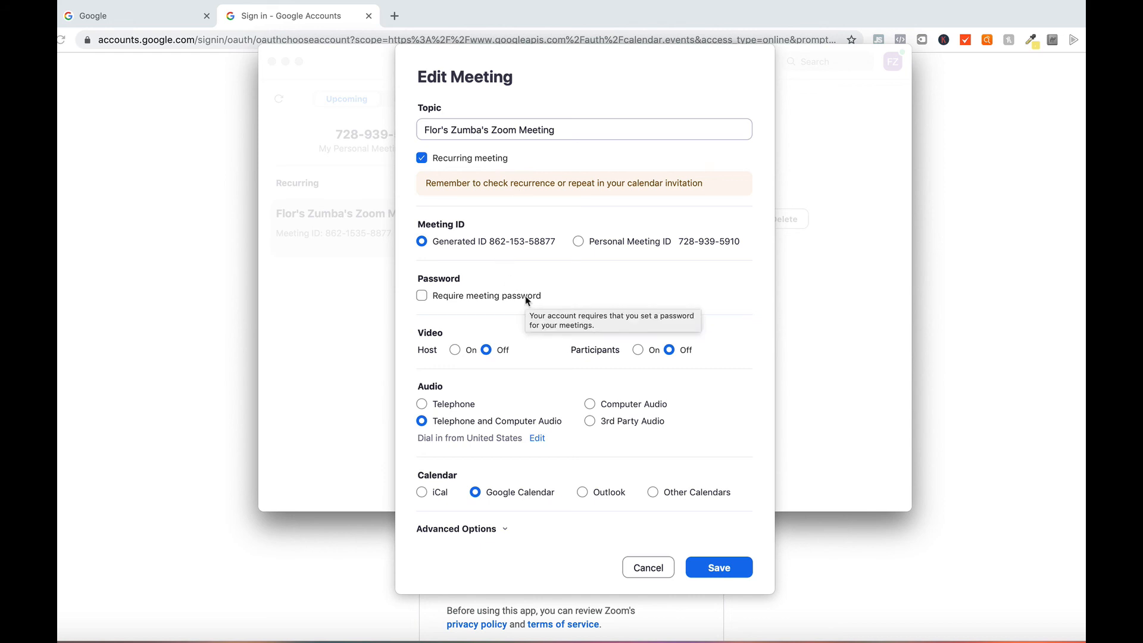
left_click(655, 566)
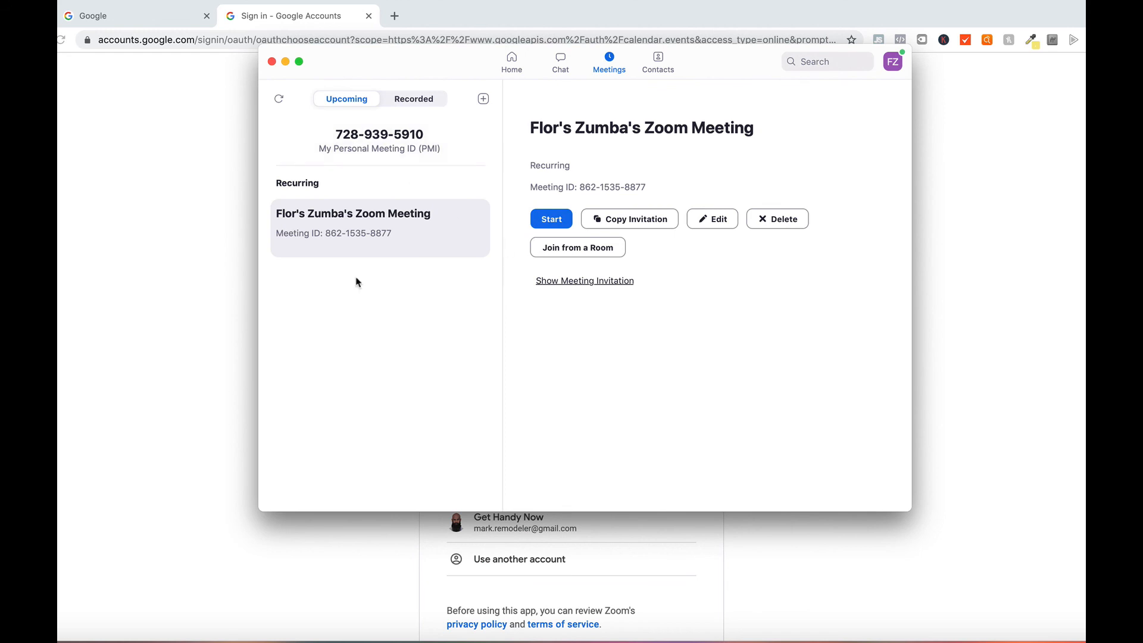
Step: Start the scheduled recurring meeting
left_click(551, 221)
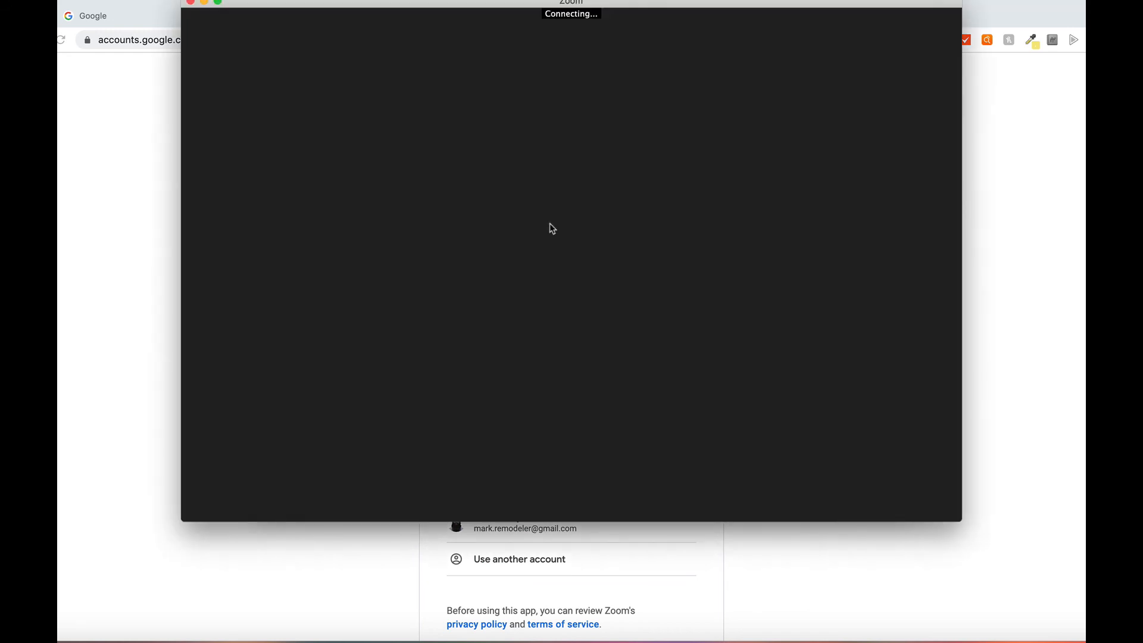